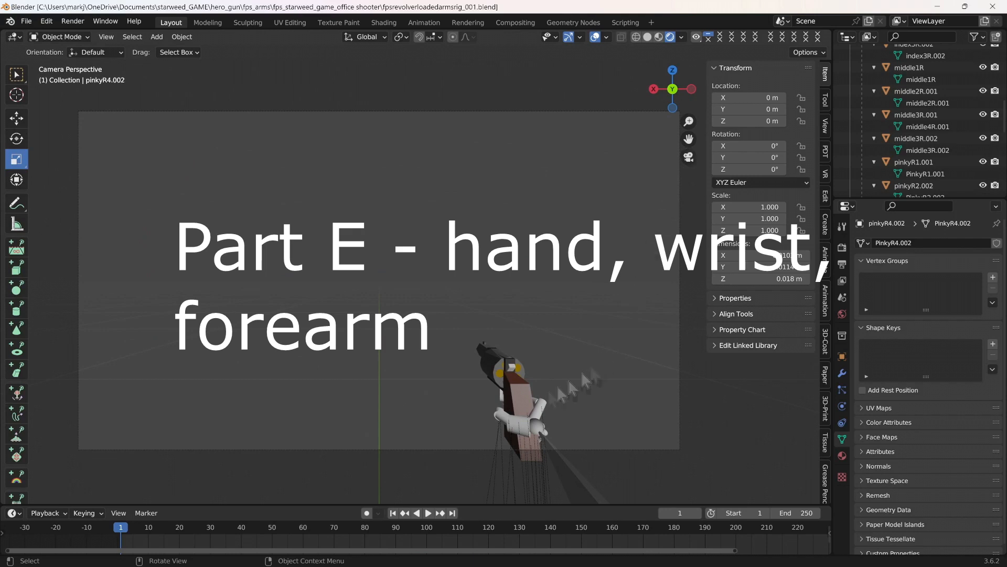
Add a Round Cube mesh to the scene with the revolver and arm rig
click(689, 157)
scroll(571, 319, up, 2)
scroll(577, 322, up, 1)
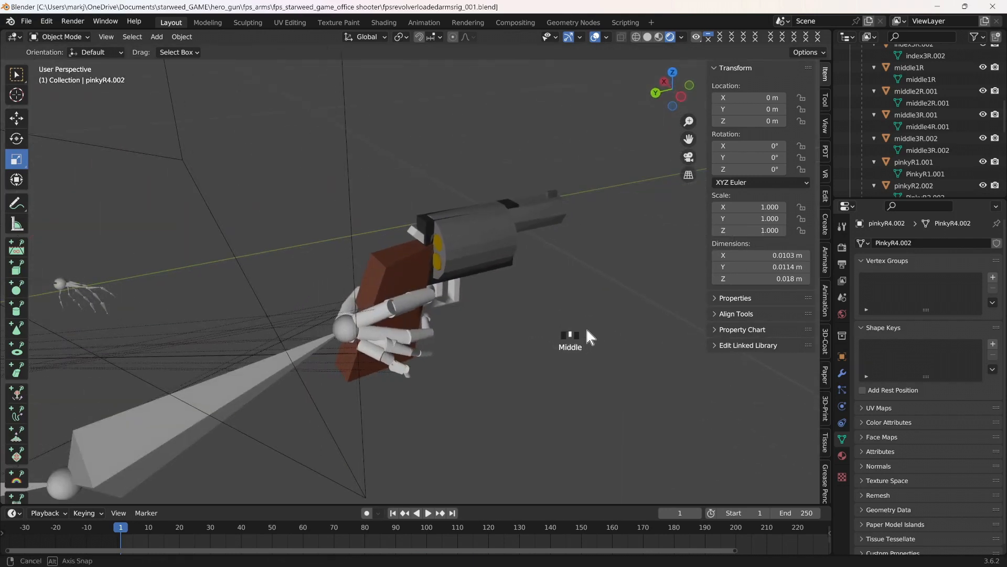
scroll(587, 326, up, 1)
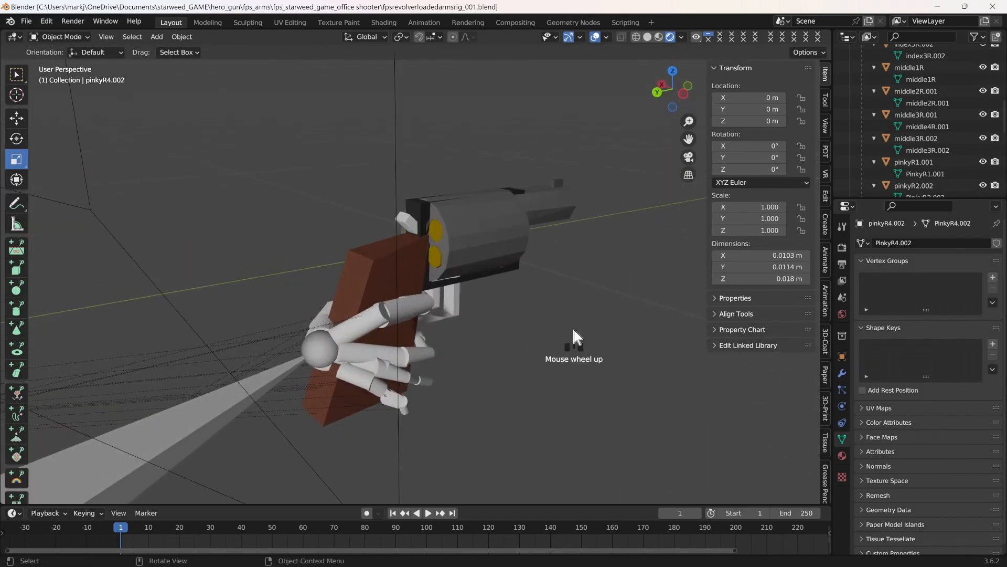
click(100, 36)
click(179, 39)
mouse_move(157, 37)
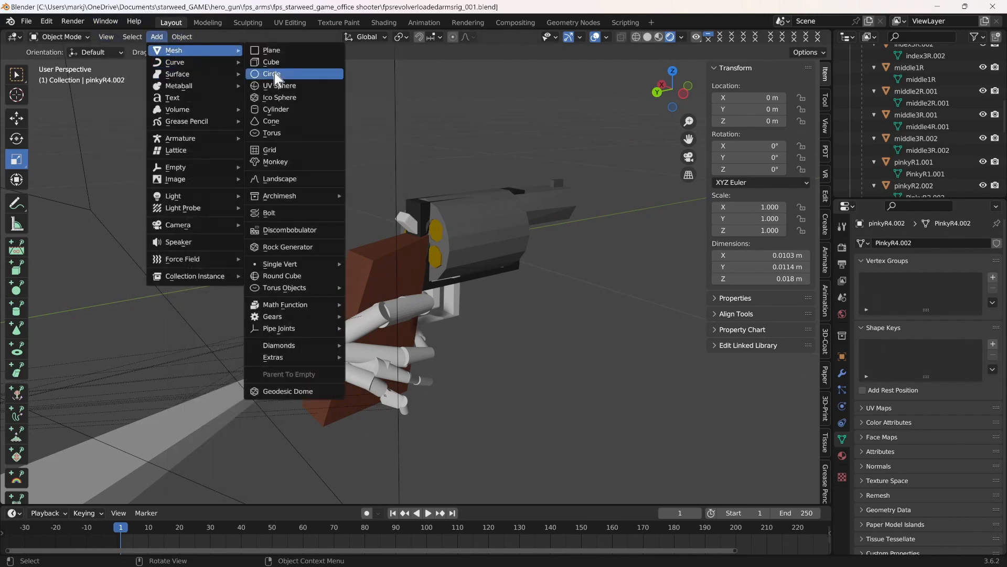
click(288, 276)
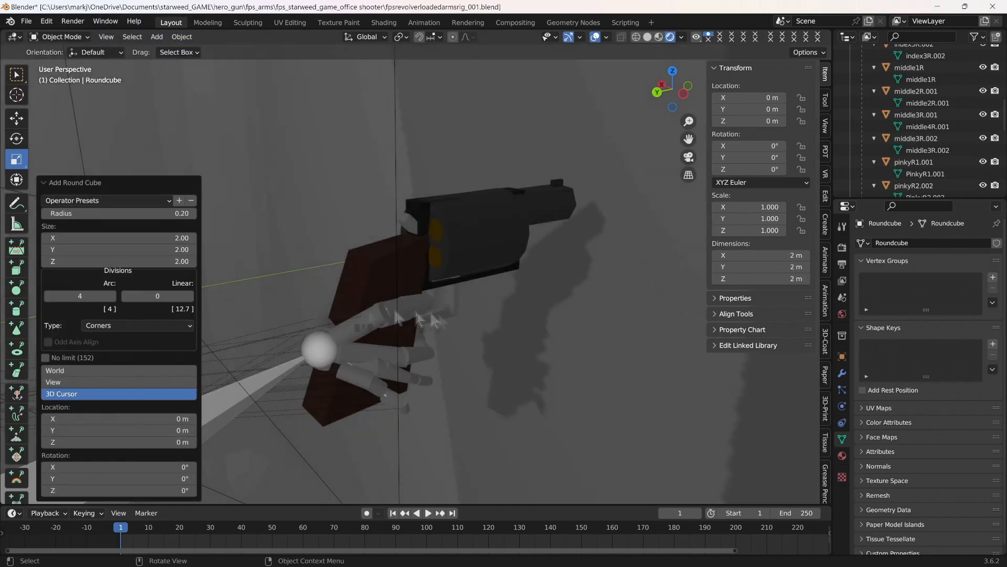
Scale the round cube down uniformly to about 0.223 m per side
scroll(439, 313, down, 5)
drag(284, 302, 343, 288)
scroll(394, 297, up, 6)
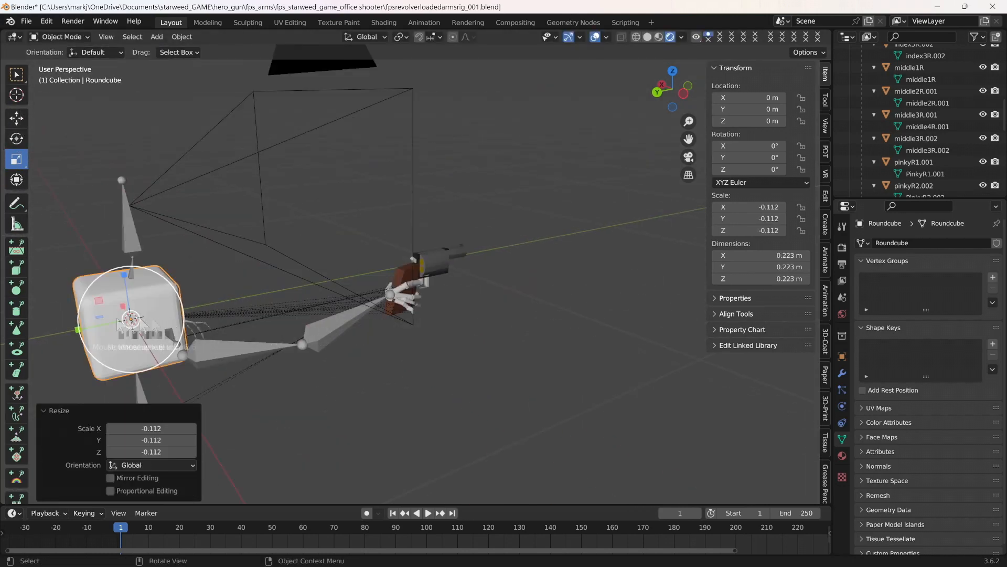
Move the round cube to the wrist behind the revolver grip, at about X -0.281 m and Y -0.632 m
click(17, 118)
drag(78, 329, 350, 301)
scroll(350, 301, up, 5)
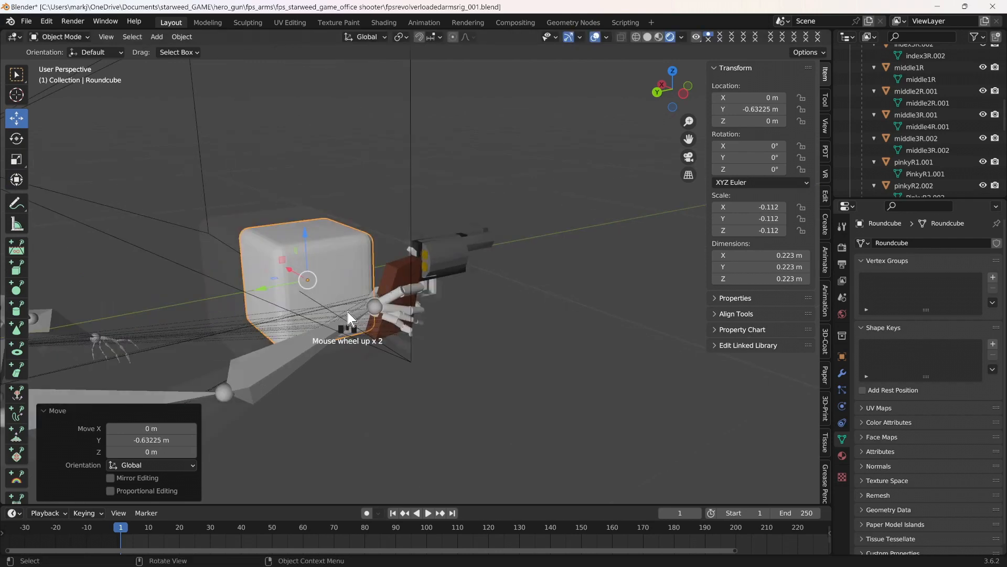
middle_drag(214, 282, 504, 343)
drag(261, 266, 381, 368)
Scale the round cube into a flat palm block of about 0.076 × 0.031 × 0.030 m
click(17, 158)
middle_drag(520, 404, 546, 388)
drag(347, 395, 348, 421)
middle_drag(353, 436, 325, 459)
drag(310, 461, 333, 447)
middle_drag(474, 427, 510, 419)
drag(689, 139, 688, 141)
scroll(483, 395, up, 3)
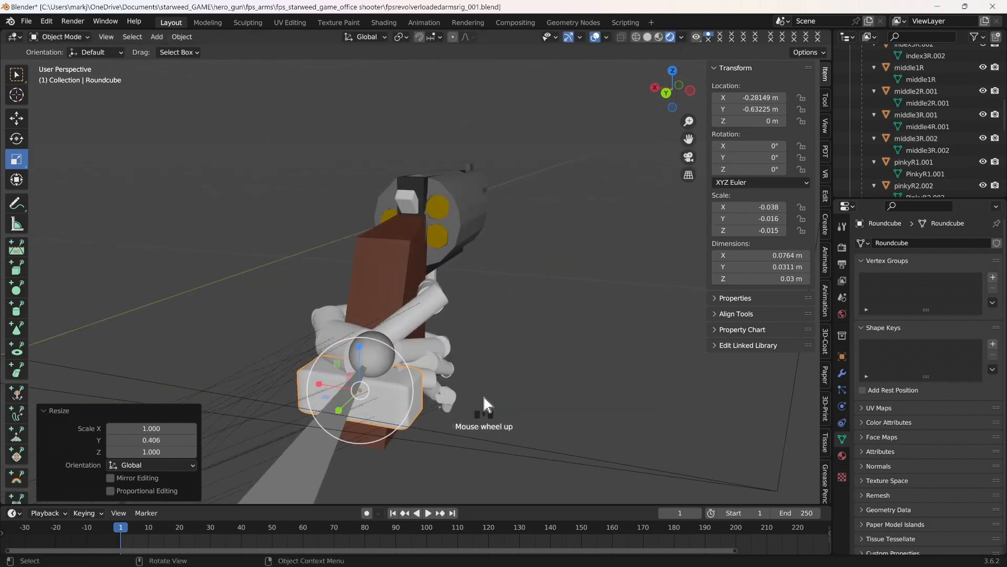
Try the In Front display option on the arm armature
click(420, 394)
click(916, 452)
click(917, 451)
middle_drag(738, 444, 573, 452)
click(444, 470)
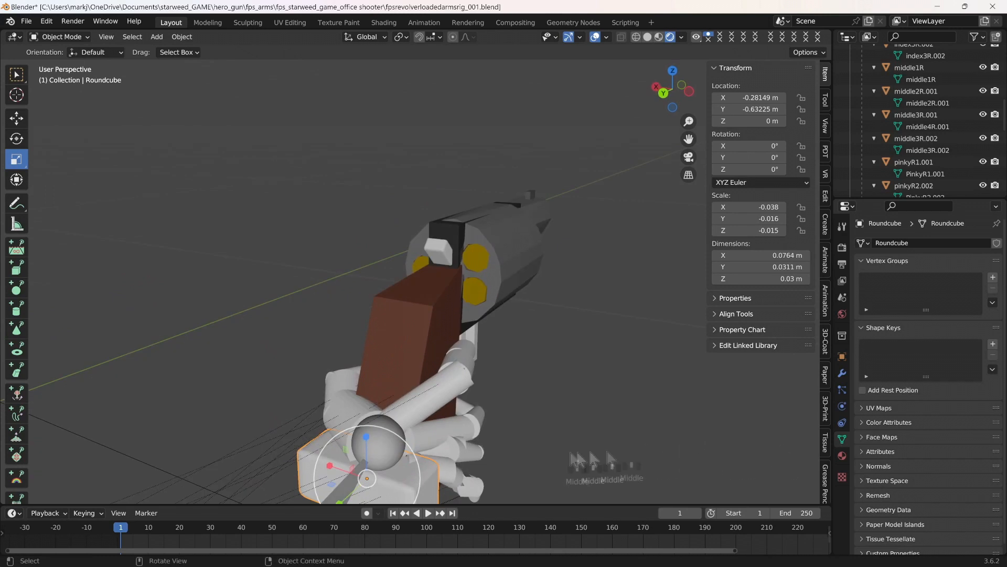
Rotate the palm block to about -43.9° around Y and raise it to about 0.0106 m in Z
drag(688, 142, 694, 51)
click(16, 139)
drag(396, 364, 403, 392)
middle_drag(603, 388, 541, 391)
click(17, 119)
drag(374, 340, 392, 338)
middle_drag(391, 338, 614, 365)
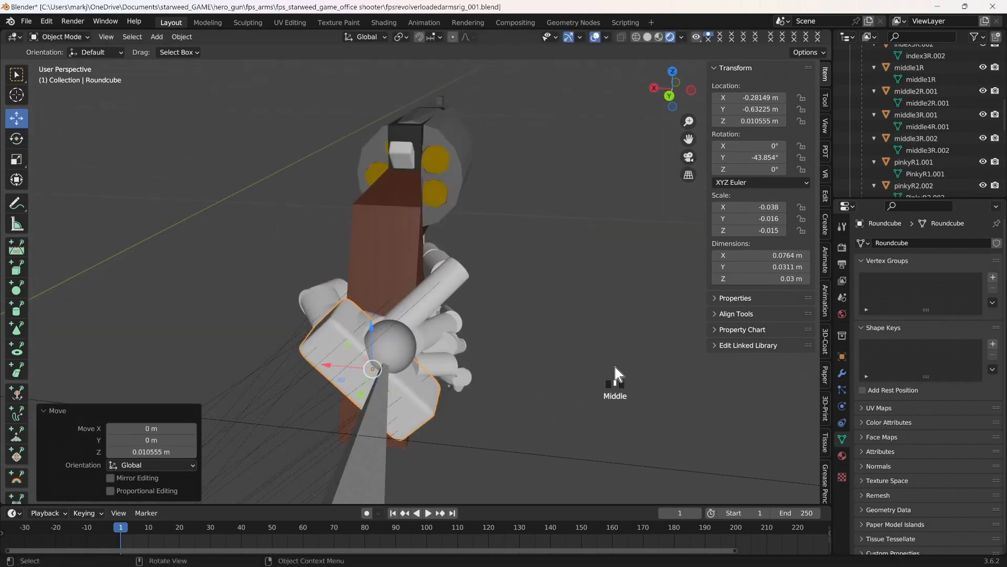
Shrink the palm block to about 0.052 m in X and 0.021 m in Z
scroll(615, 367, up, 2)
scroll(606, 407, down, 2)
click(16, 159)
drag(328, 364, 364, 368)
mouse_move(505, 402)
middle_down()
mouse_move(410, 400)
mouse_move(515, 402)
middle_up()
drag(375, 323, 376, 327)
middle_drag(555, 363, 565, 342)
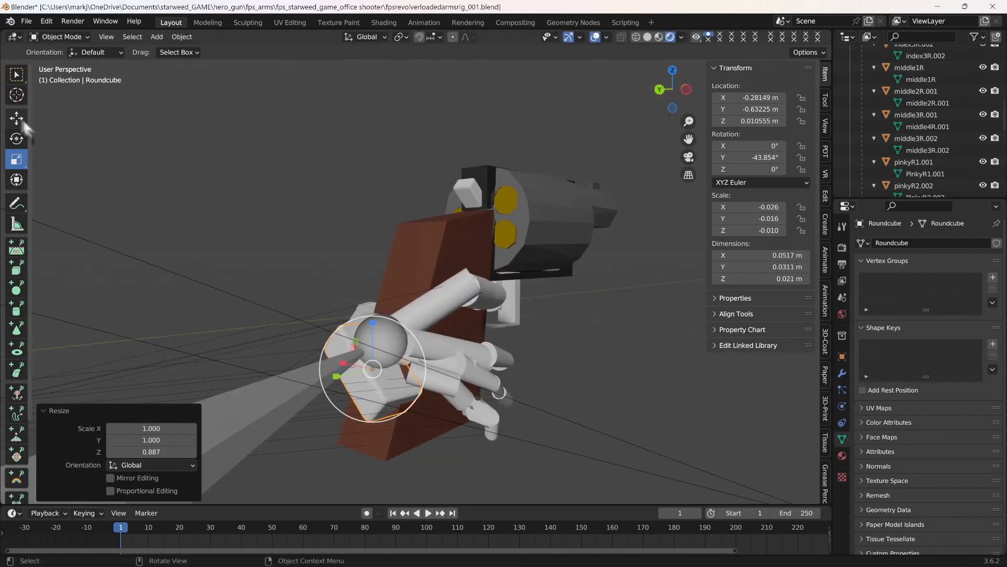
Move the palm block over the wrist joint, to about X -0.2935 m and Z 0.0252 m
click(16, 119)
drag(376, 319, 375, 293)
middle_drag(501, 360, 578, 378)
drag(328, 342, 349, 344)
middle_drag(509, 359, 567, 345)
scroll(495, 393, up, 2)
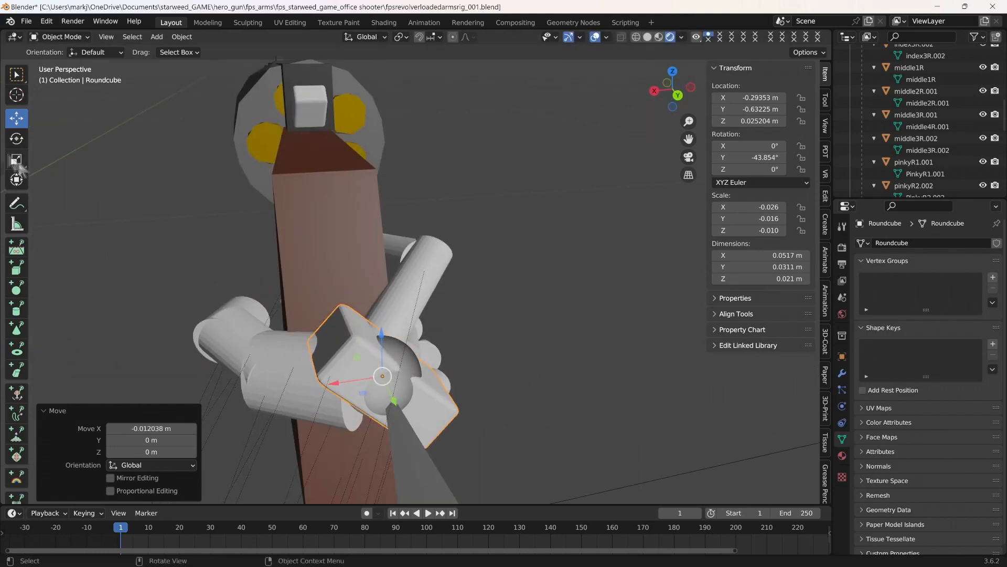
Tilt the palm block to about -27°, -34.2°, 19.4° and shrink it to about 0.0498 × 0.0305 × 0.0196 m
click(16, 139)
drag(376, 348, 378, 370)
middle_drag(581, 390, 524, 411)
middle_drag(573, 389, 651, 400)
click(16, 159)
drag(385, 330, 387, 340)
Save the file and lower the palm block to about 0.0193 m in Z
click(16, 119)
middle_drag(472, 367, 653, 410)
click(24, 21)
click(36, 126)
middle_drag(588, 341, 621, 333)
drag(394, 303, 394, 309)
middle_drag(596, 337, 543, 356)
scroll(543, 357, up, 2)
Select the metarig armature and hide it in the viewport
click(378, 446)
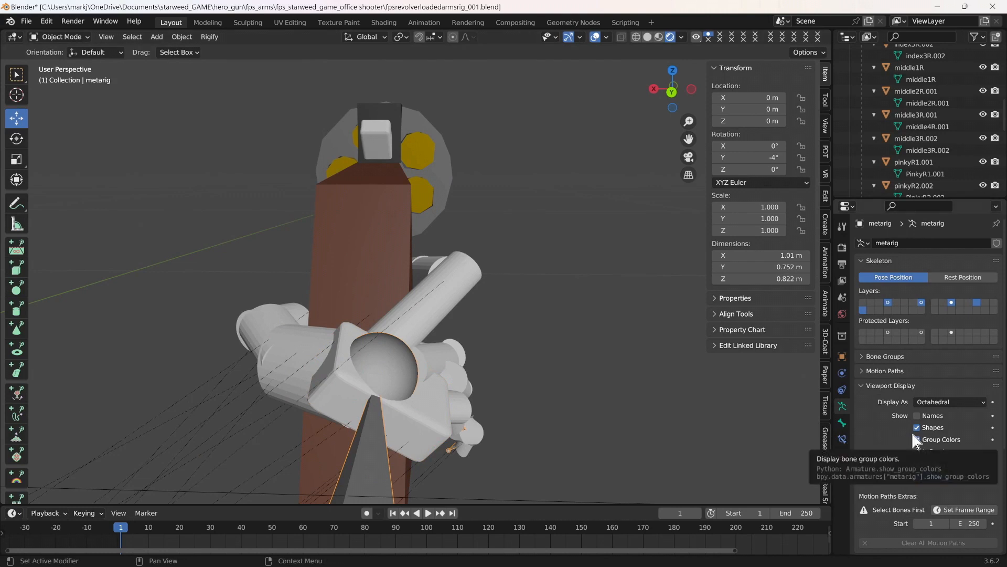
scroll(969, 120, up, 3)
scroll(969, 121, up, 5)
middle_drag(604, 336, 624, 343)
Rotate the palm block to about -27.3° in X, -28° in Y and -0.9° in Z to line up with the fingers
click(362, 407)
click(17, 139)
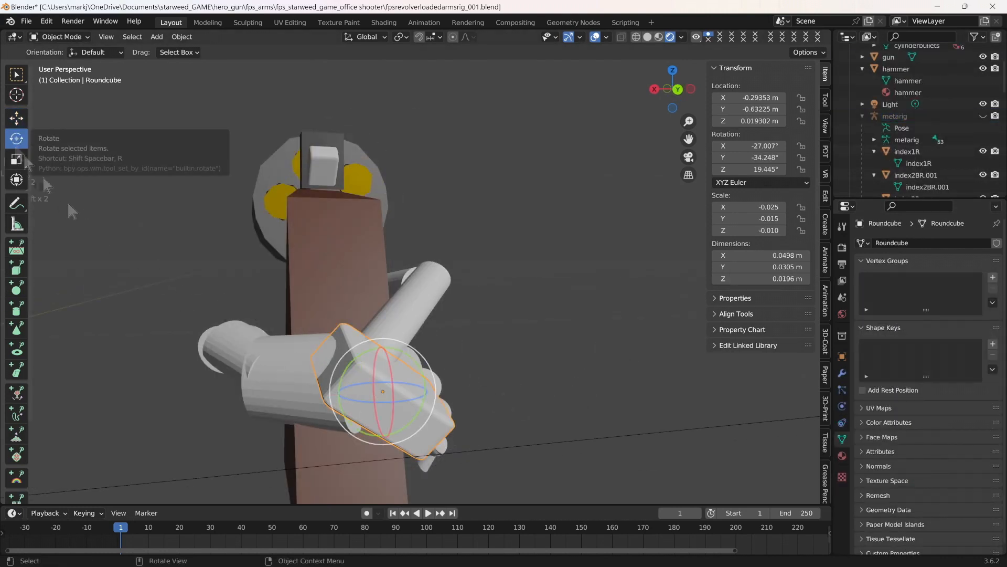
drag(374, 380, 364, 370)
drag(407, 382, 453, 393)
middle_drag(538, 387, 540, 427)
middle_drag(556, 416, 471, 368)
drag(410, 366, 418, 376)
middle_drag(515, 382, 643, 401)
scroll(643, 402, down, 5)
middle_drag(643, 402, 587, 349)
scroll(432, 339, up, 2)
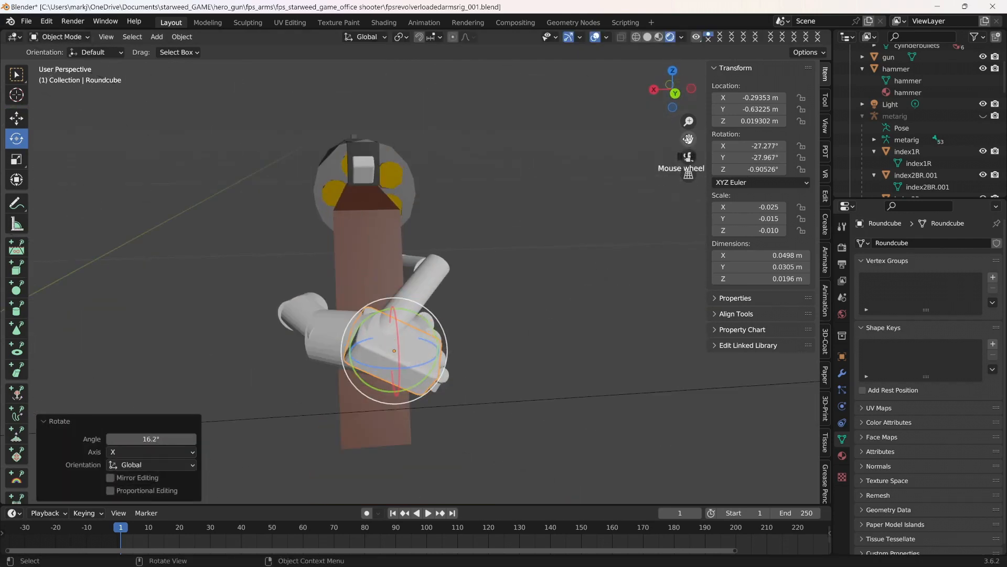
In camera view, lower the palm block to about Z 0.0162 m and shift it to about X -0.2908 m
click(688, 157)
click(16, 118)
drag(535, 383, 535, 401)
scroll(577, 441, up, 2)
drag(523, 462, 512, 461)
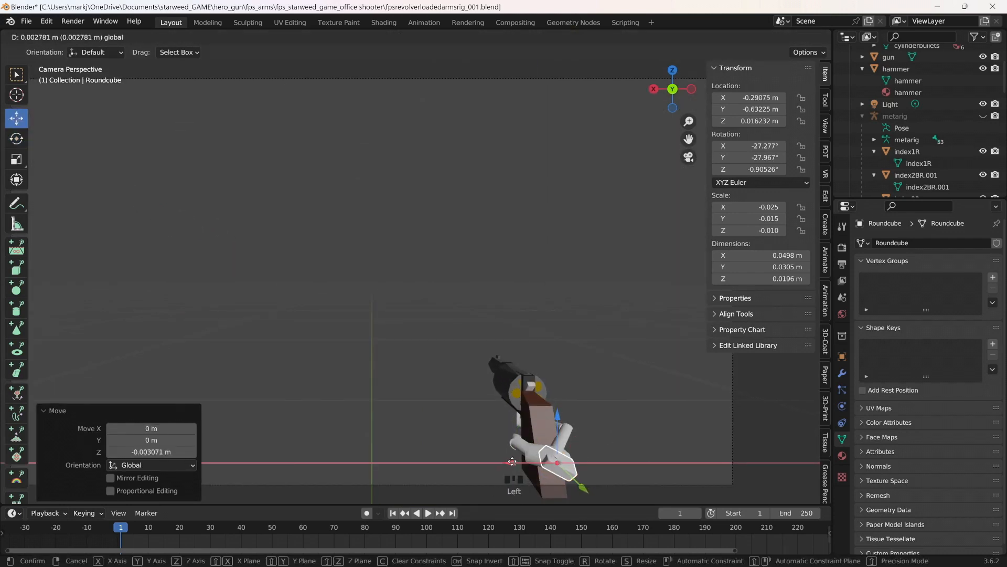
Raise the palm block to about 0.0198 m in Z and save the file
middle_drag(643, 442, 643, 440)
drag(688, 139, 616, 68)
scroll(630, 386, up, 2)
drag(688, 139, 619, 99)
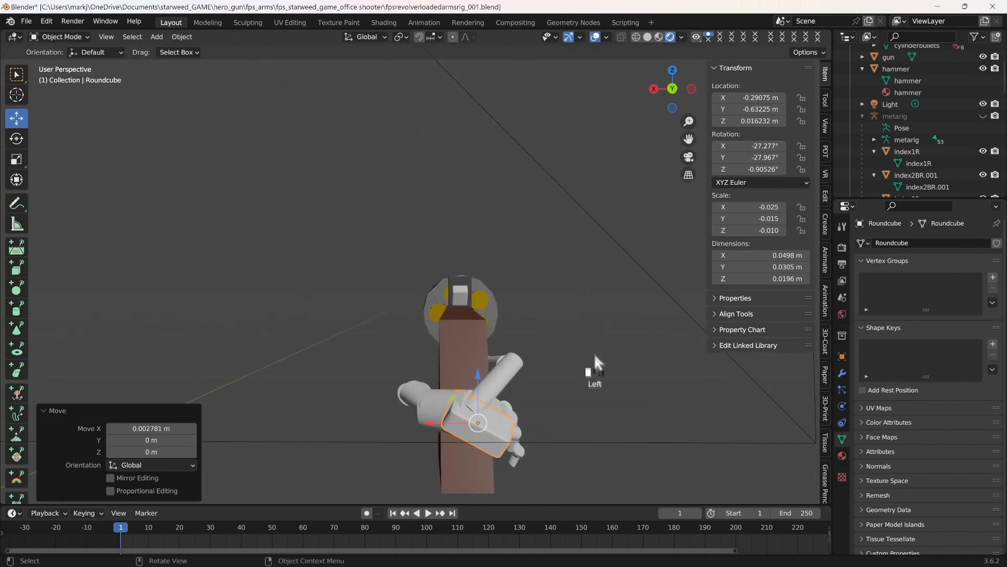
drag(477, 383, 477, 378)
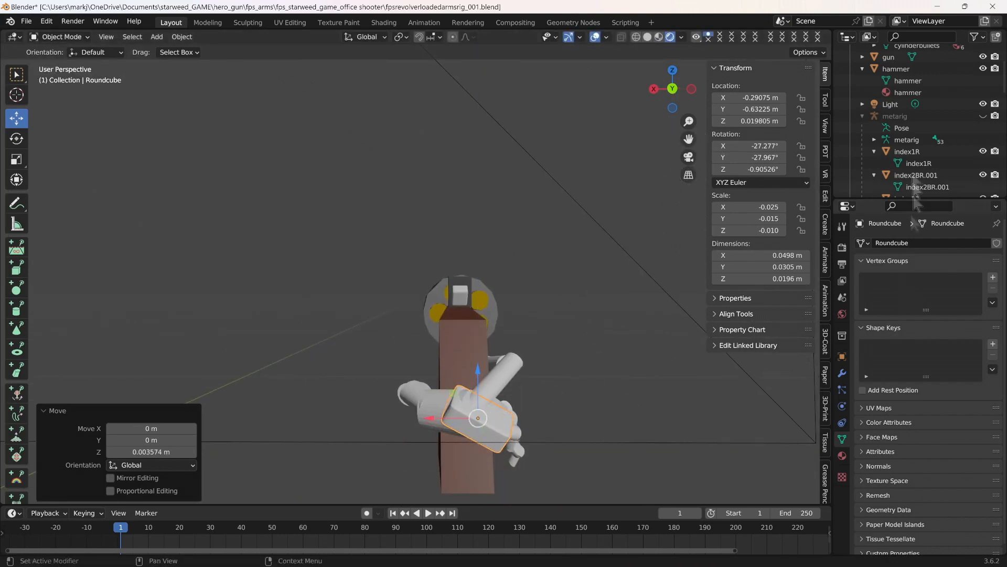
click(26, 21)
click(32, 131)
Save the file and show the hidden metarig armature in the viewport again
middle_drag(656, 363, 660, 350)
scroll(908, 69, down, 10)
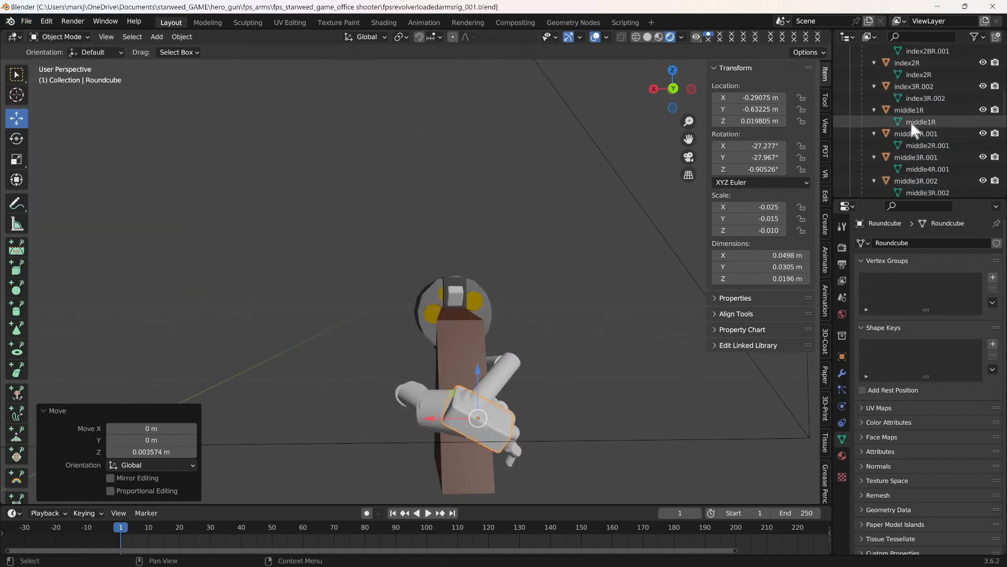
scroll(909, 130, up, 16)
scroll(887, 174, down, 9)
scroll(886, 173, up, 3)
scroll(886, 170, up, 4)
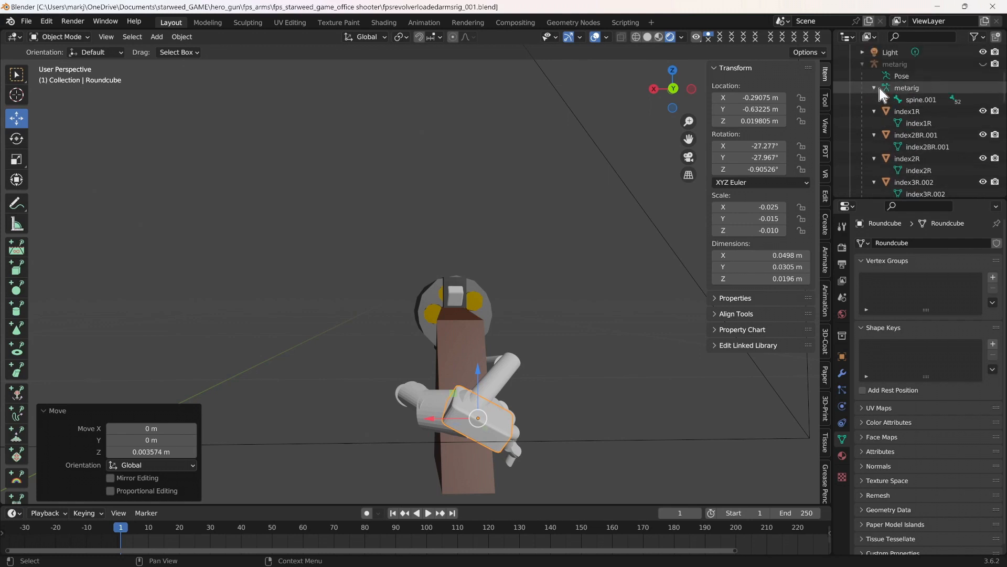
click(25, 21)
click(36, 131)
middle_drag(561, 257, 569, 295)
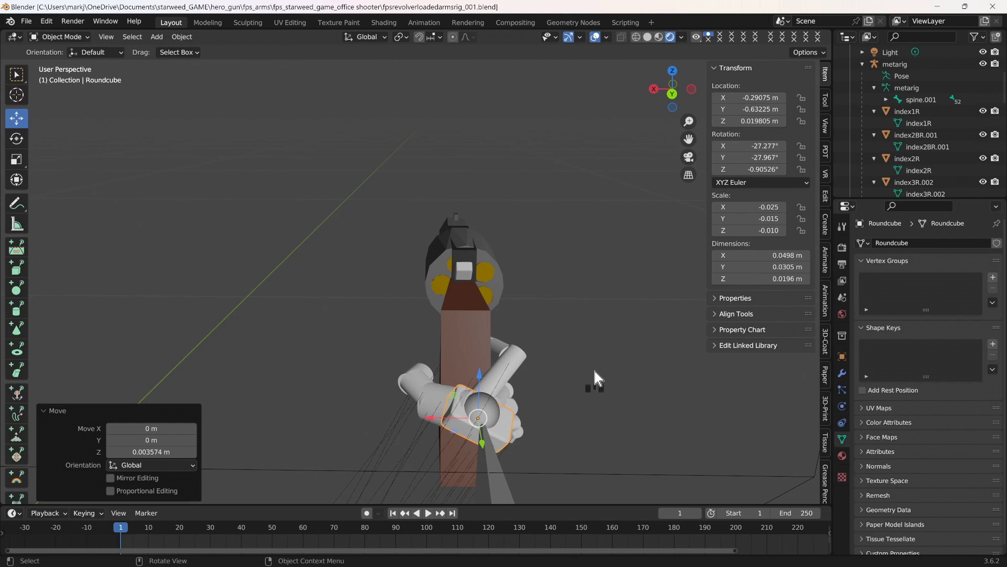
Add metarig to the selection and parent the palm block to its forearm.R bone in Pose Mode, using the Bone type
shift+click(494, 462)
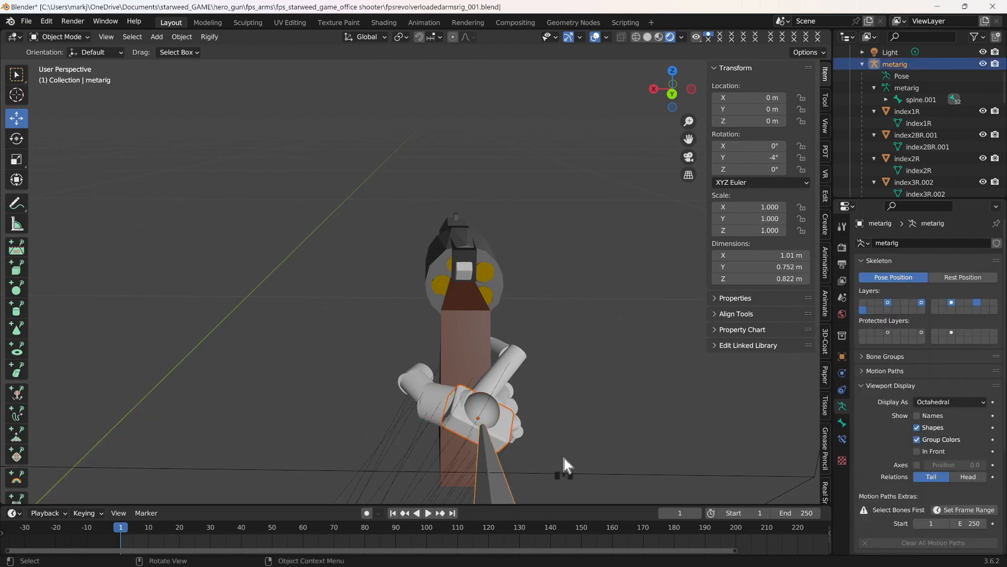
click(59, 37)
click(85, 74)
click(478, 483)
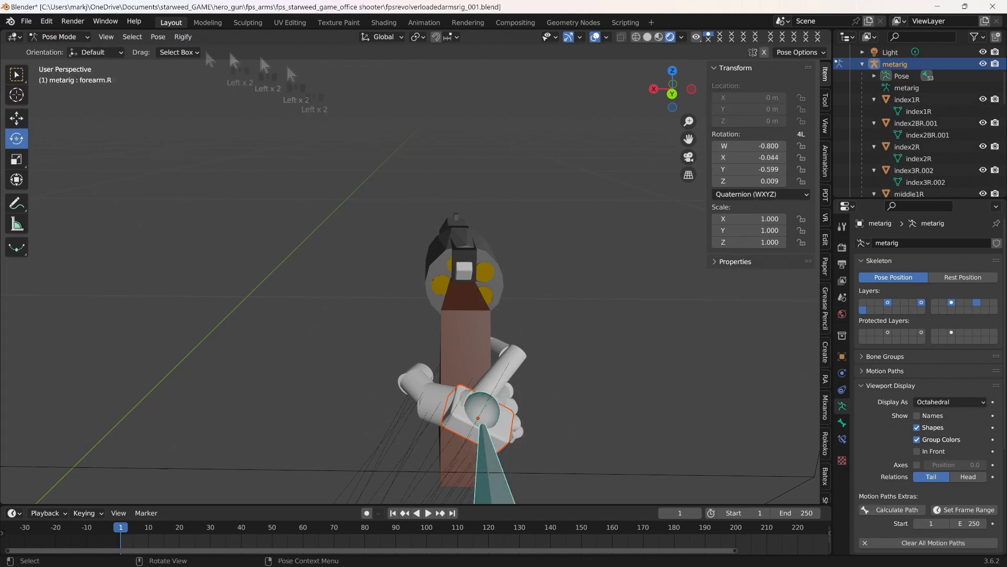
click(158, 36)
mouse_move(204, 218)
click(336, 290)
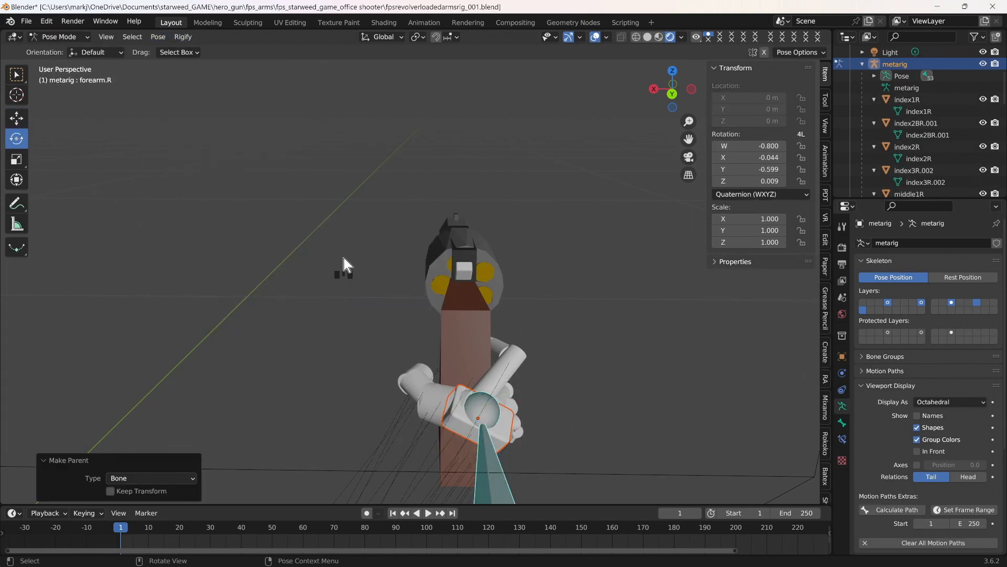
Return the armature to Object Mode and save the file
click(65, 37)
click(67, 51)
click(27, 22)
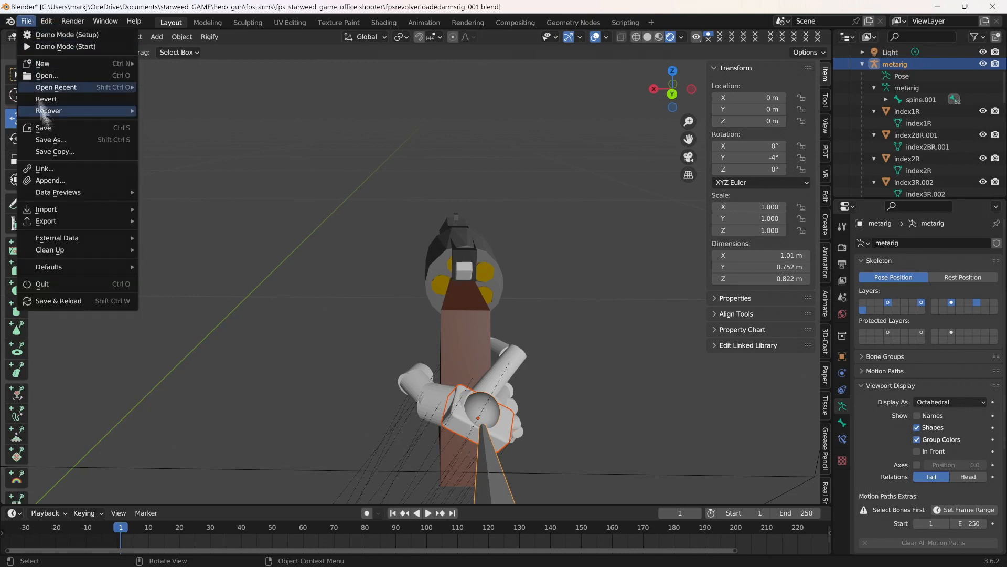
click(51, 128)
Rename the Roundcube object as handR
click(462, 415)
scroll(927, 131, down, 10)
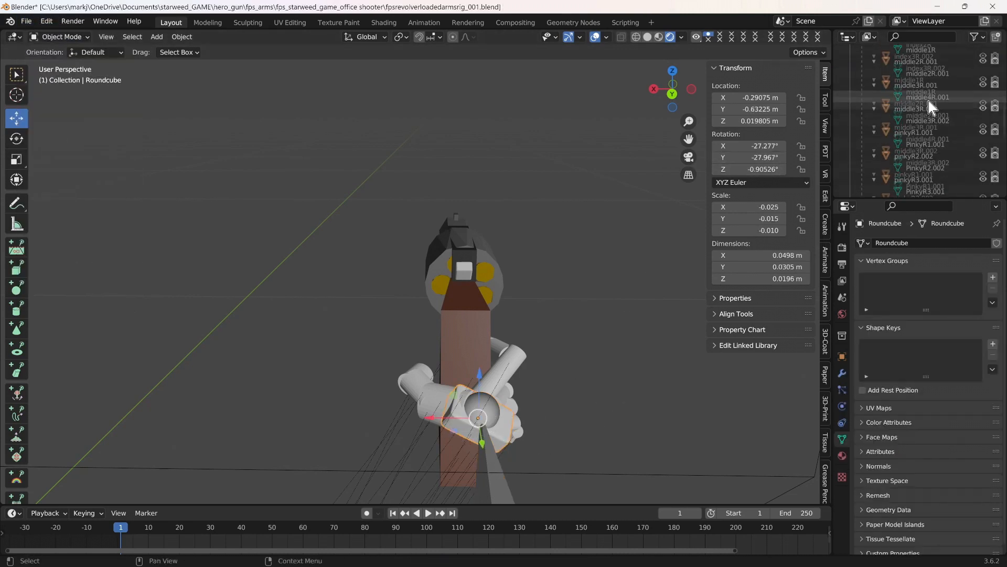
scroll(928, 150, up, 3)
double_click(913, 114)
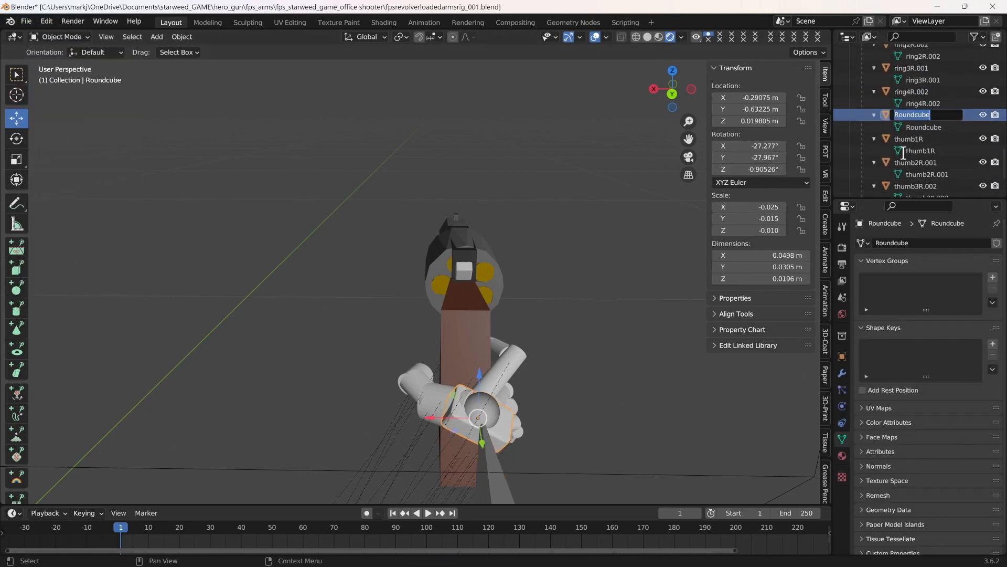
text(handR)
key(Return)
Rename the hand object's mesh data as handR and save the file
scroll(944, 125, up, 5)
scroll(944, 128, up, 4)
double_click(915, 115)
text(handR)
key(Return)
key(ctrl+s)
click(815, 86)
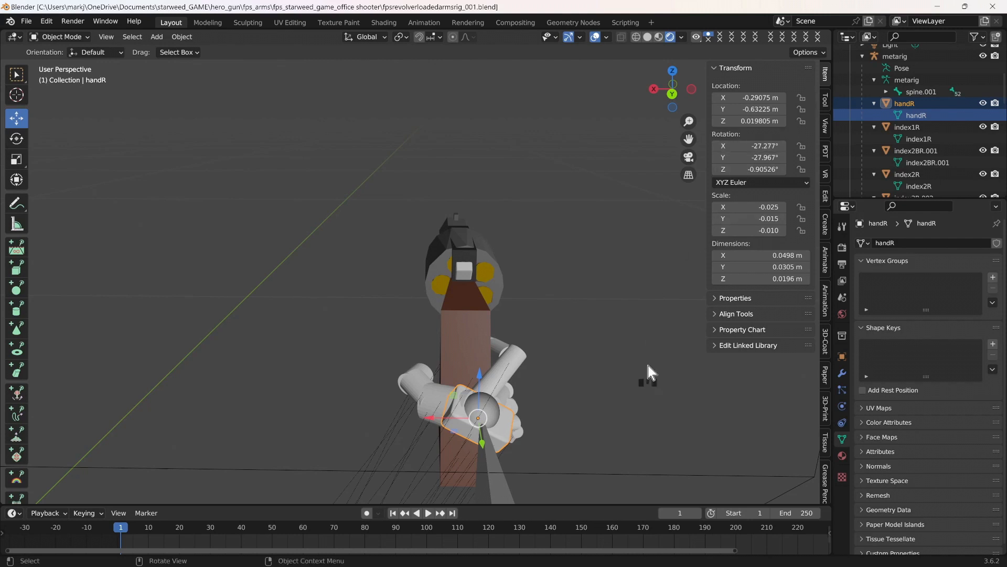
Switch to camera view, hide the metarig armature and save the file
click(689, 158)
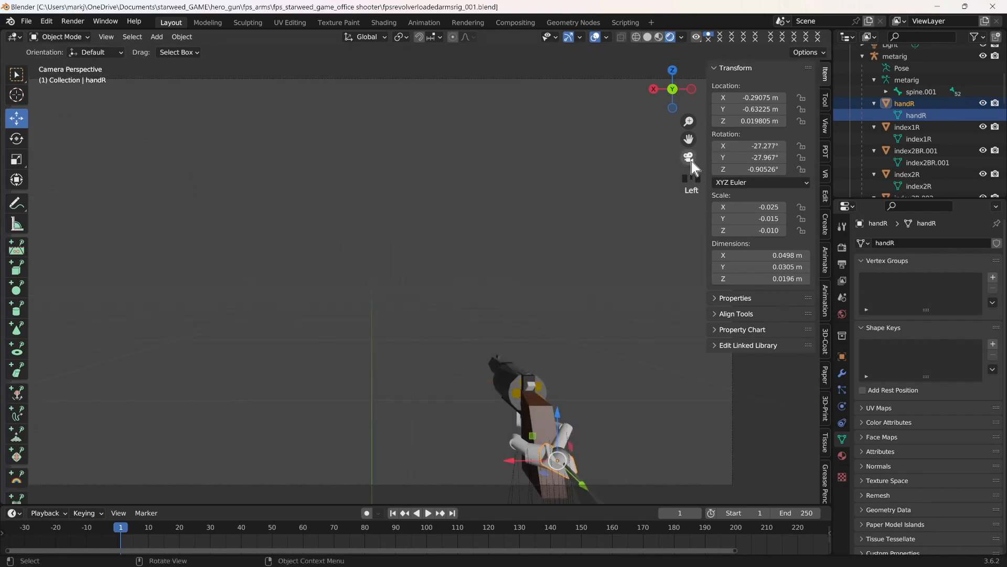
click(983, 57)
click(647, 334)
key(ctrl+s)
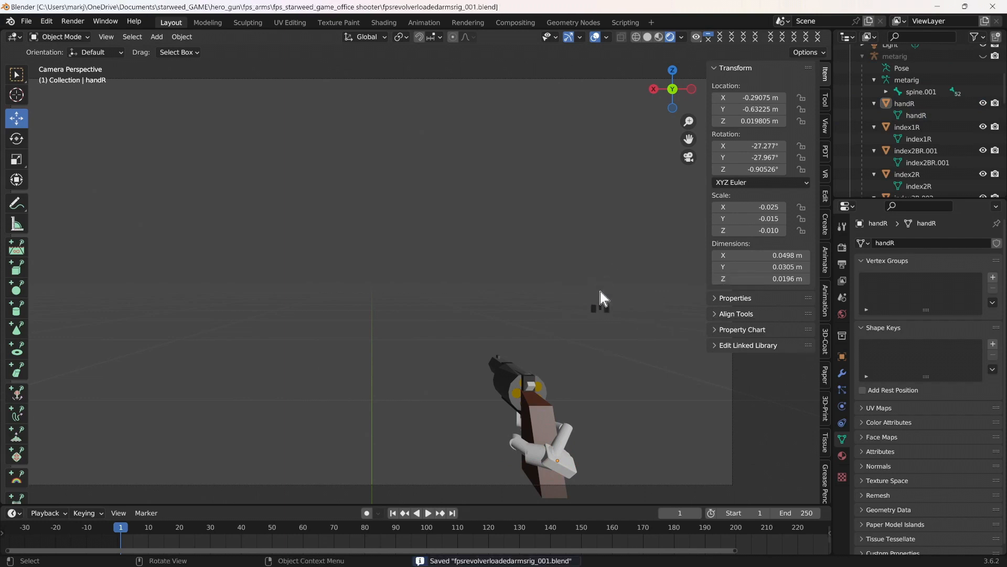
Duplicate handR and place the copy just below it, offset about -0.022 m in Z
click(564, 465)
right_click(564, 464)
click(549, 348)
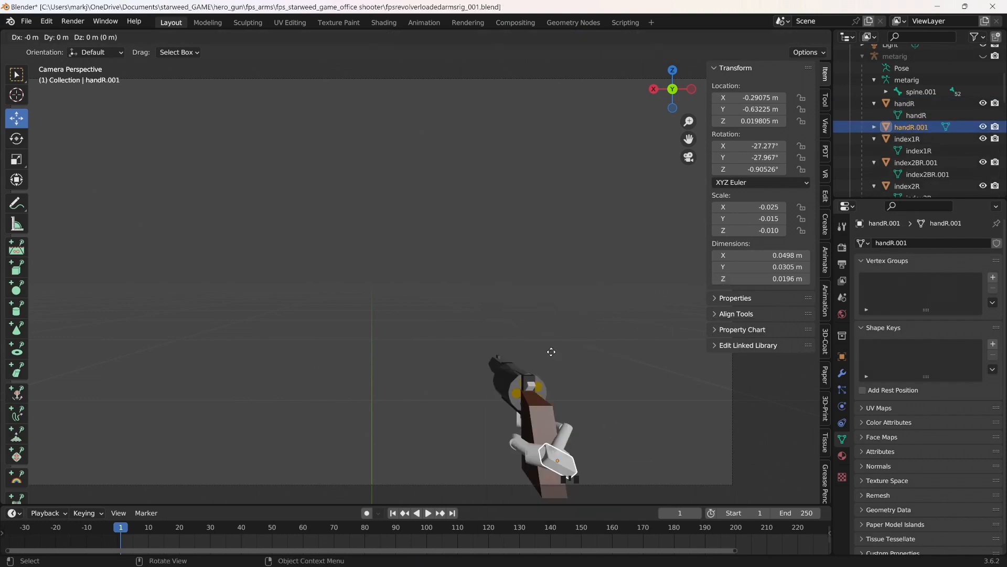
click(551, 368)
Move the duplicated block to about -0.0002 m in Z and -0.6311 m in Y
click(687, 157)
scroll(585, 413, up, 1)
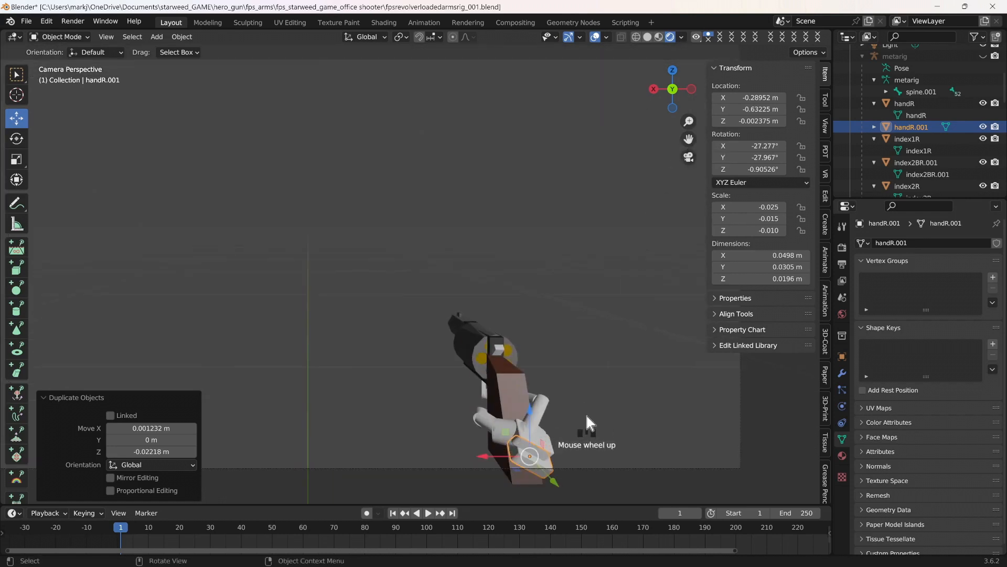
scroll(505, 432, up, 2)
key(g)
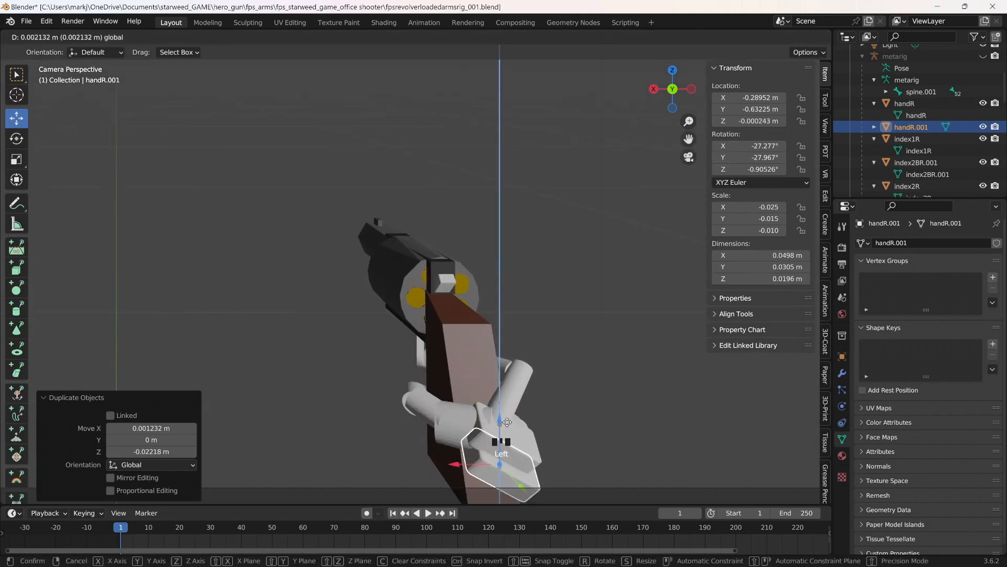
key(Return)
key(g)
key(y)
key(Return)
Move the duplicated block back to about Y -0.6166 m and up to Z 0.0105 m, and show the metarig armature again
middle_drag(505, 432, 661, 194)
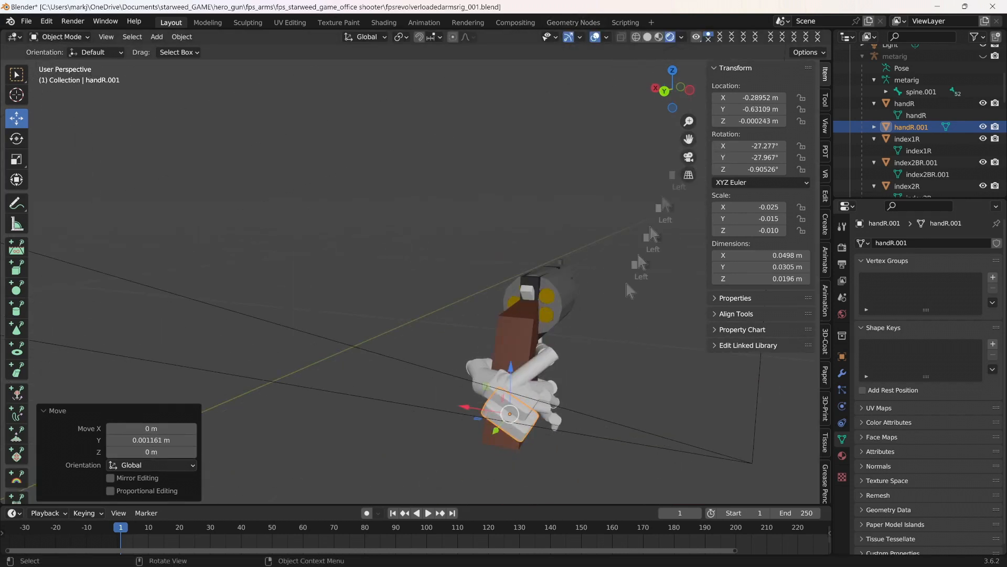
key(g)
key(y)
click(504, 368)
key(g)
key(z)
click(504, 363)
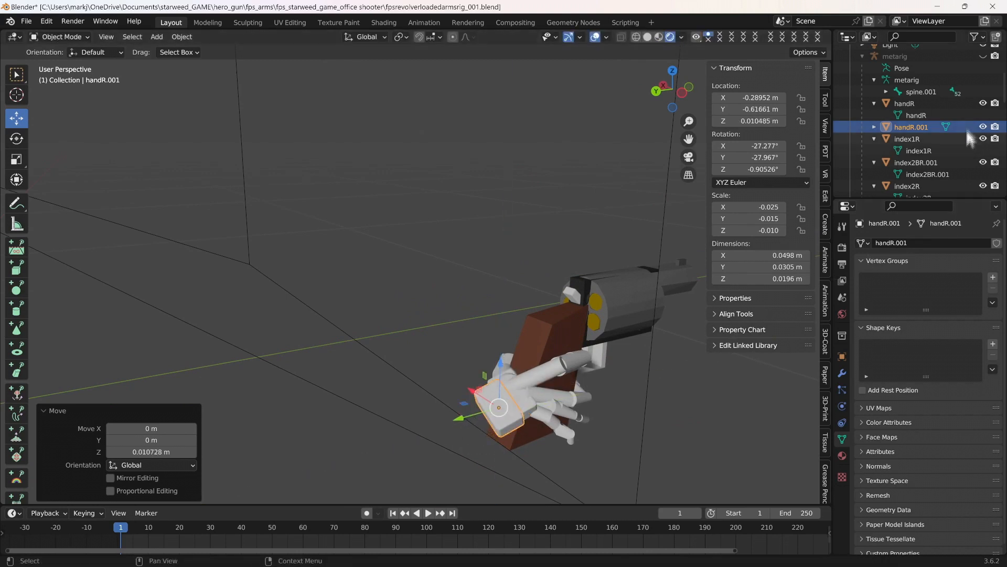
middle_drag(682, 315, 783, 371)
scroll(688, 374, up, 3)
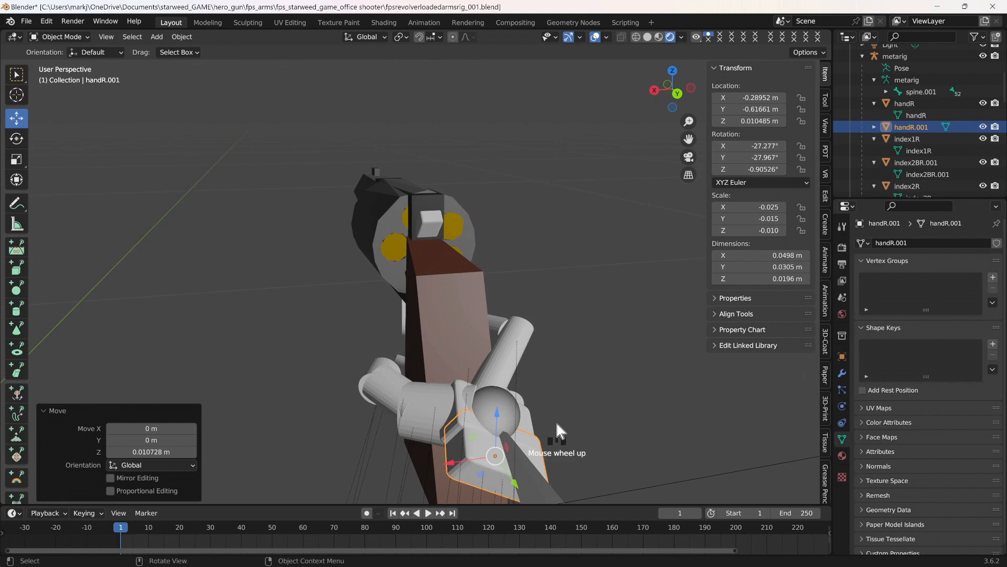
Scale and rotate the duplicated hand block to about -29.4°, -29.8°, 20.5°, shift it about 0.0024 m along X and save
click(16, 159)
drag(525, 440, 462, 461)
click(16, 139)
key(shift+space)
key(g)
middle_drag(461, 461, 505, 405)
scroll(501, 377, up, 2)
scroll(501, 376, up, 2)
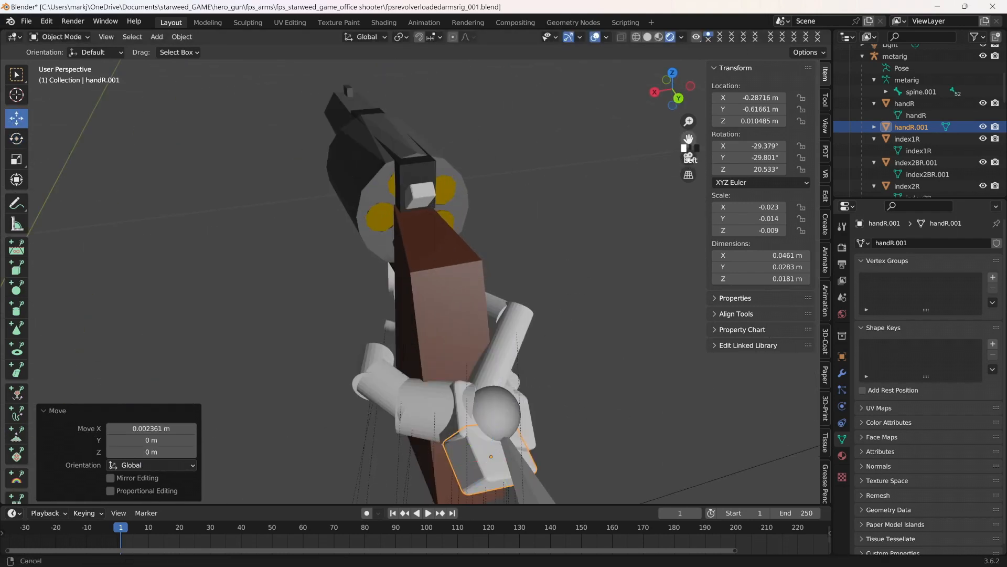
drag(688, 140, 680, 55)
key(ctrl+s)
click(600, 113)
scroll(612, 315, up, 3)
middle_drag(611, 325, 590, 299)
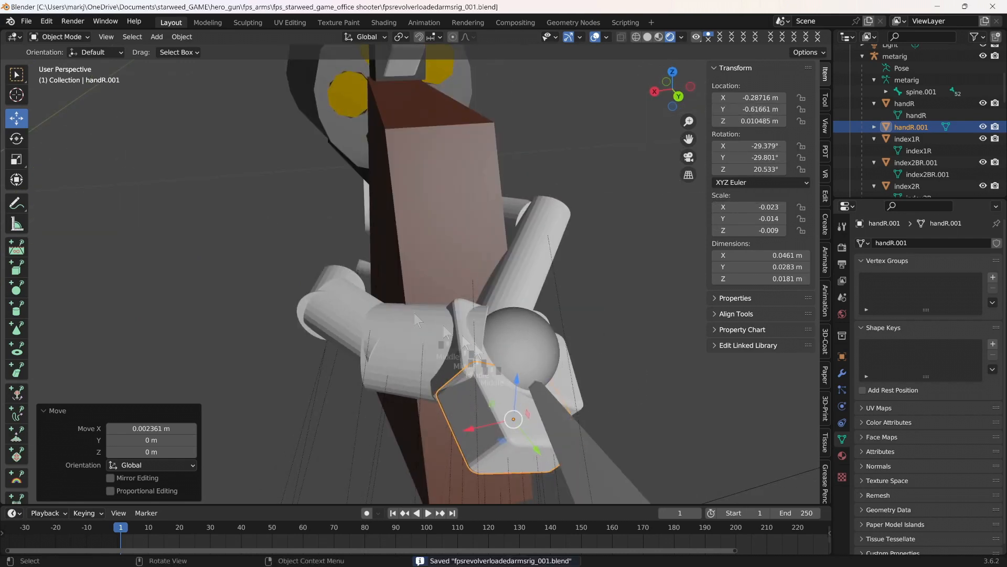
Scale the duplicated block uniformly by about 0.944 and save the file
click(16, 159)
drag(525, 382, 522, 385)
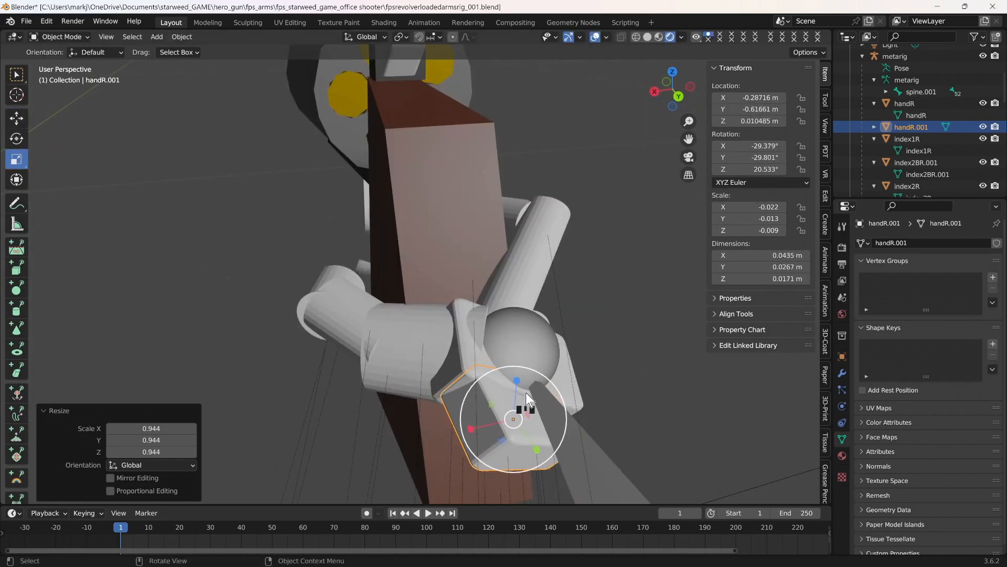
middle_drag(599, 421, 526, 397)
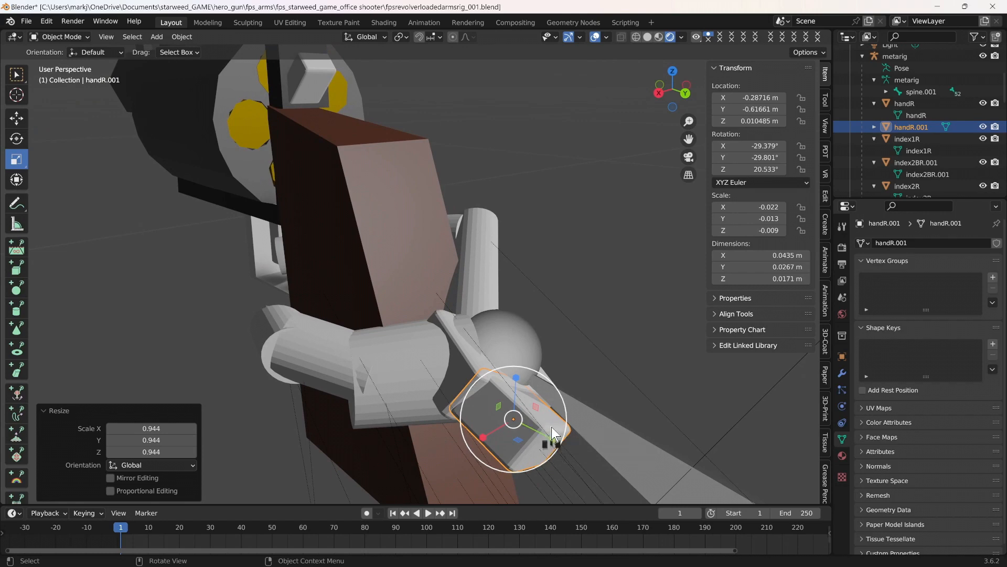
scroll(663, 432, up, 4)
scroll(718, 415, down, 4)
middle_drag(719, 414, 685, 417)
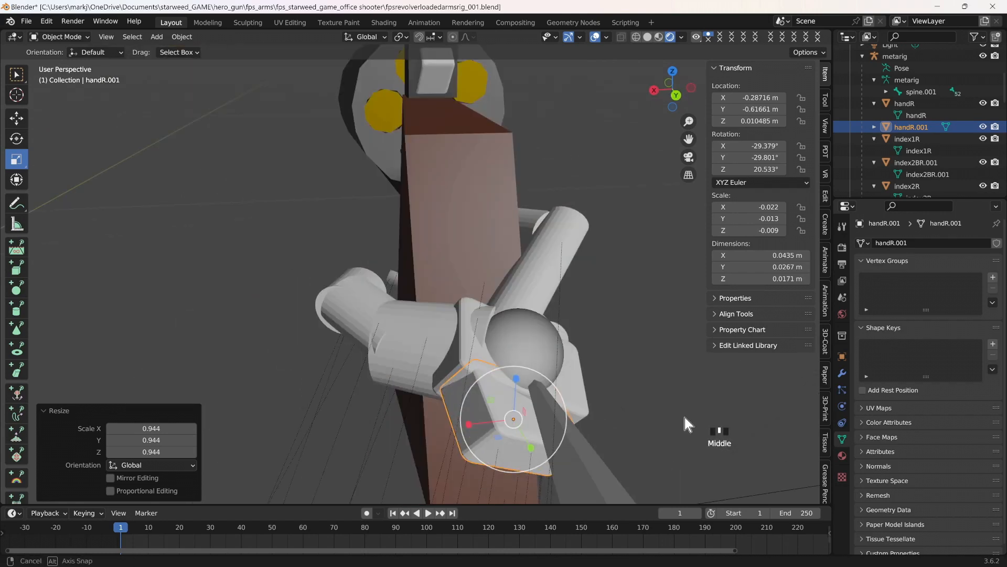
key(ctrl+s)
click(668, 381)
Raise the duplicated block to about Z 0.0231 m and rotate it to about X -12.3°, Y -34.0°, Z 11.4°
middle_drag(667, 381, 728, 391)
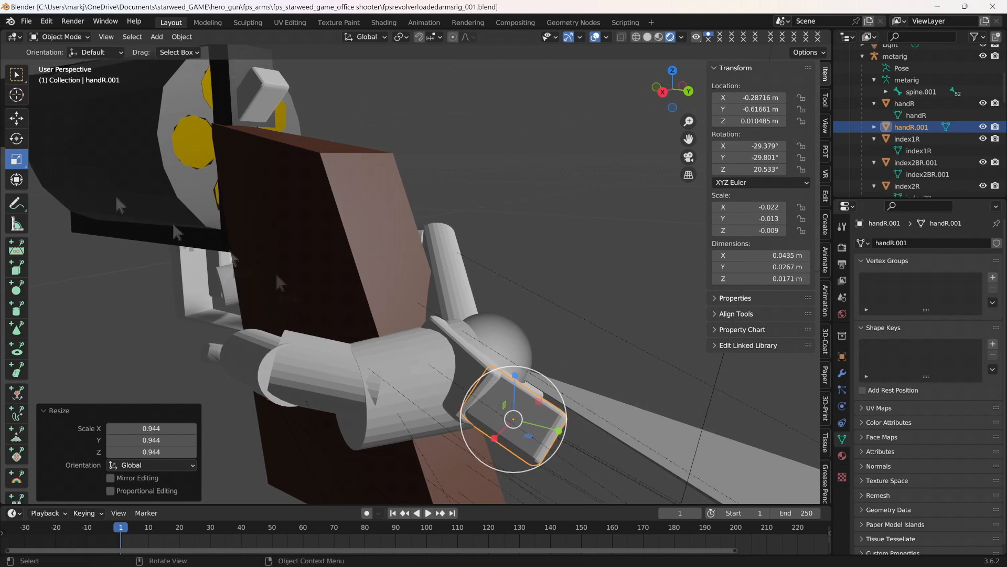
click(16, 118)
drag(519, 373, 523, 338)
middle_drag(588, 428, 761, 411)
drag(537, 360, 529, 356)
middle_drag(529, 356, 594, 351)
key(ctrl+s)
scroll(657, 325, up, 2)
middle_drag(657, 326, 686, 372)
click(13, 122)
drag(517, 366, 517, 356)
mouse_move(627, 372)
middle_down()
mouse_move(567, 364)
mouse_move(518, 387)
mouse_move(635, 383)
middle_up()
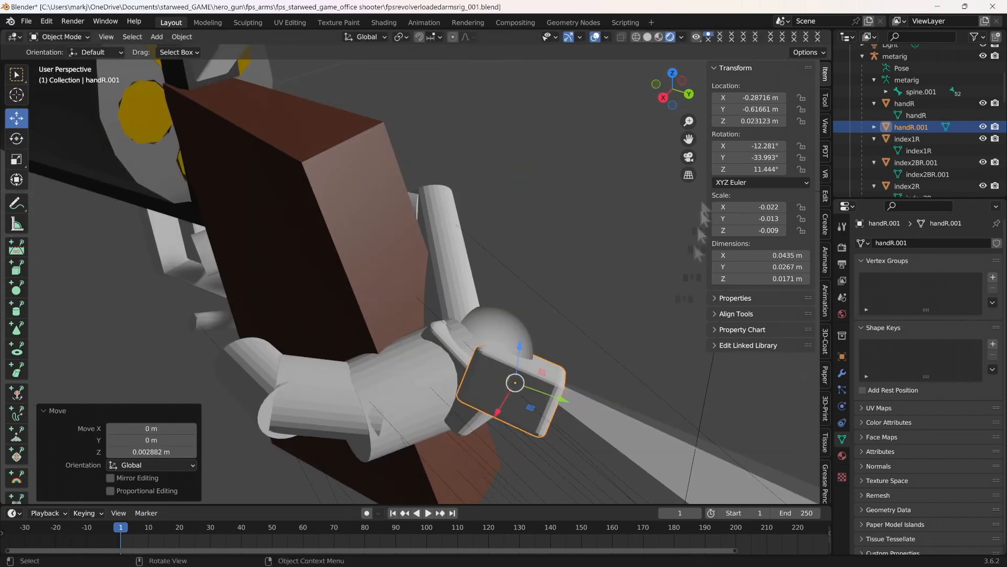
Check the block through the camera view and save the file
click(689, 157)
scroll(609, 289, down, 1)
key(ctrl+s)
click(548, 249)
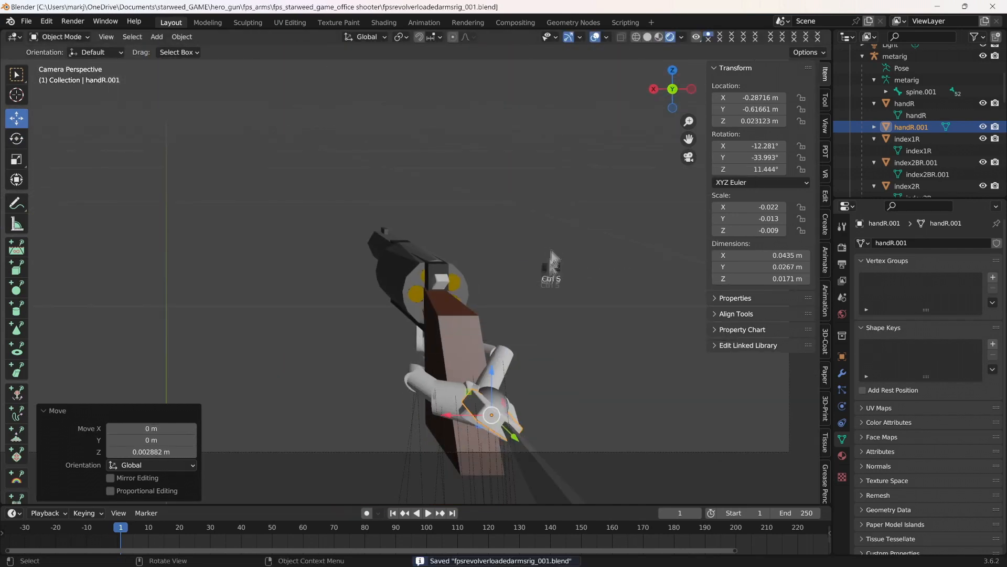
middle_drag(552, 249, 635, 422)
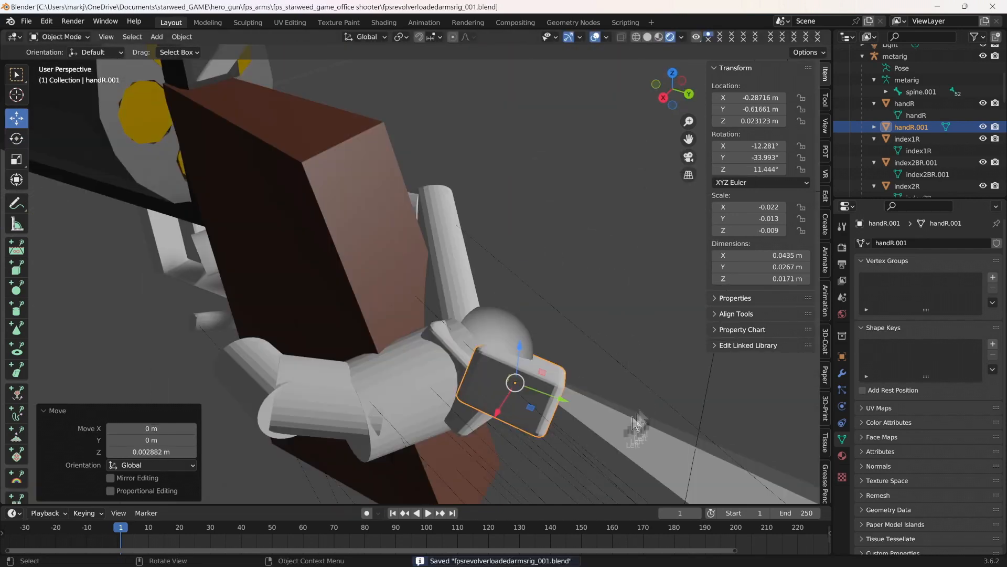
Rename the duplicated block object to wristR.001 and its mesh data to wristtR.001
scroll(909, 125, down, 1)
double_click(910, 114)
drag(915, 115, 888, 118)
key(Return)
scroll(929, 166, down, 5)
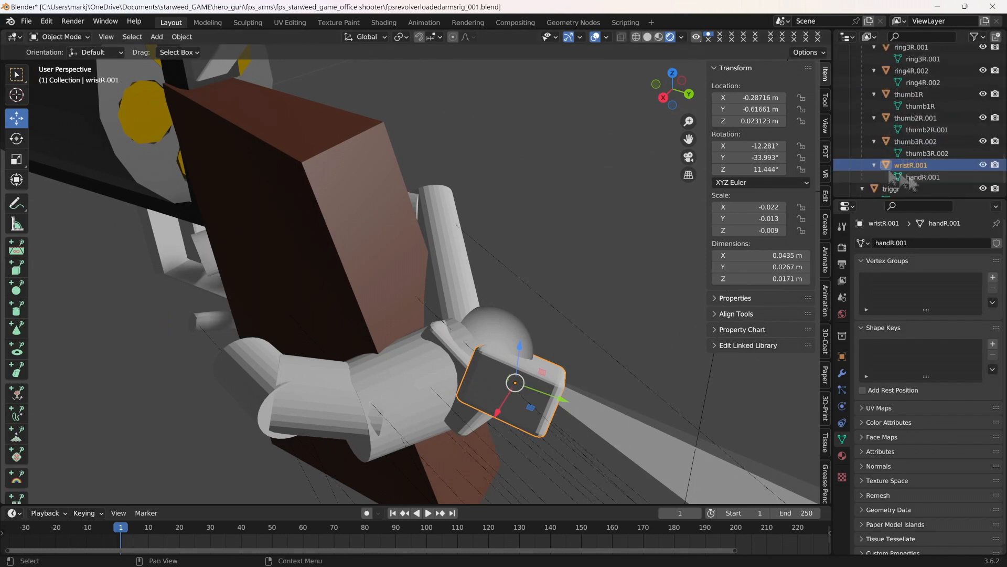
scroll(909, 184, down, 2)
double_click(922, 157)
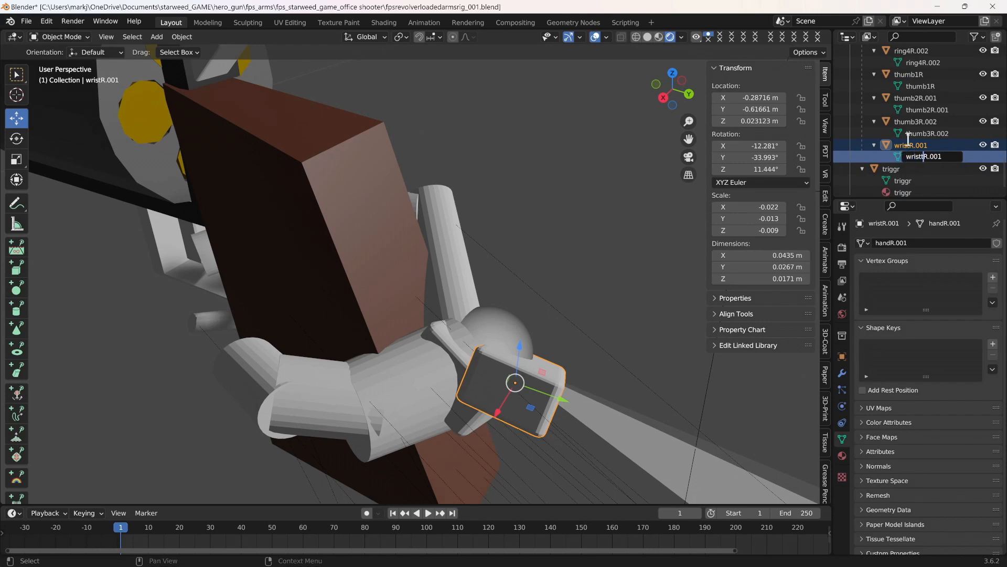
Parent the wrist block to the metarig's forearm.R bone with the Bone option, return to Object Mode and save
middle_drag(628, 261, 636, 312)
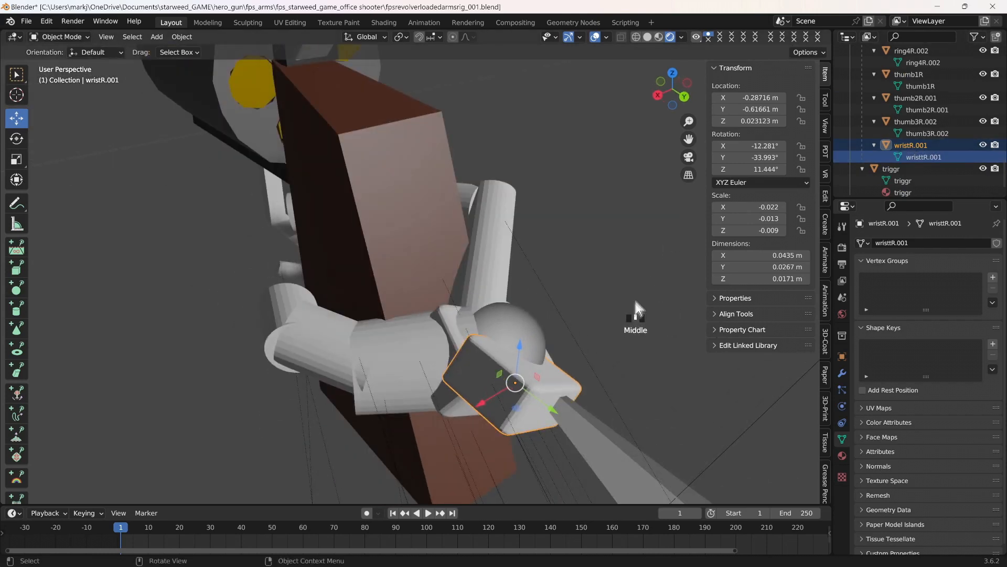
shift+click(607, 475)
click(133, 37)
click(60, 37)
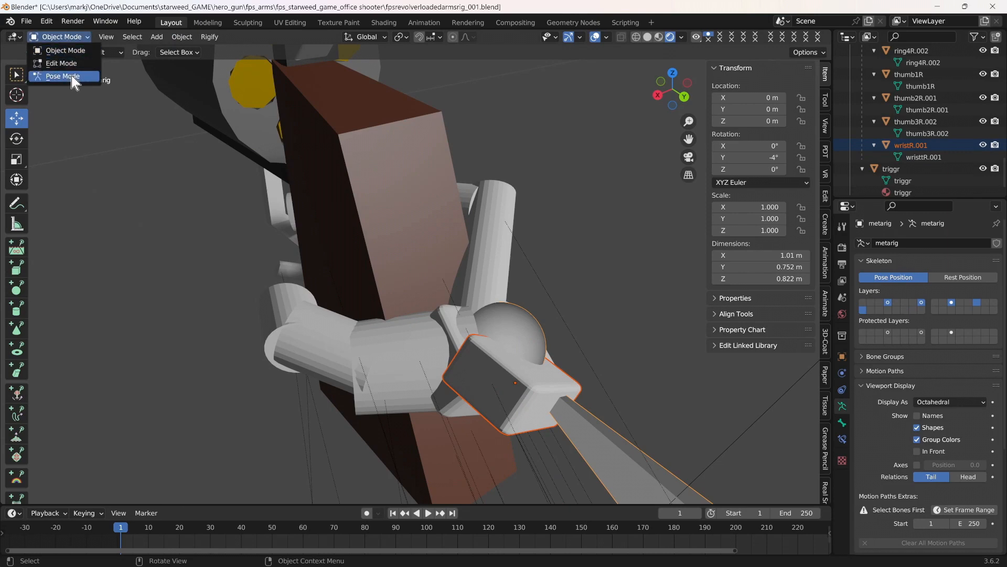
click(72, 75)
click(157, 37)
mouse_move(221, 218)
click(332, 282)
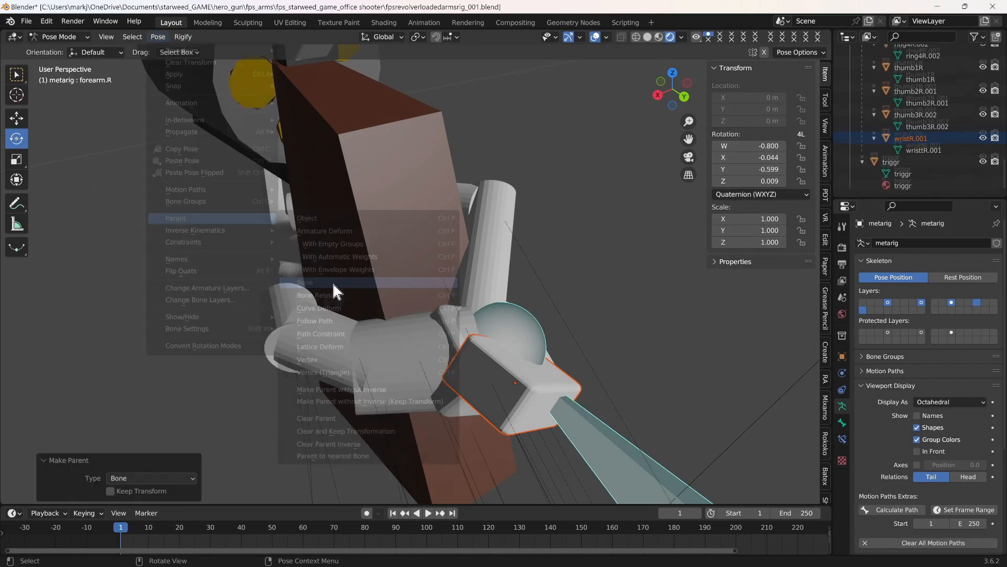
click(63, 51)
mouse_move(563, 247)
middle_down()
mouse_move(540, 241)
mouse_move(556, 244)
middle_up()
key(ctrl+s)
click(518, 210)
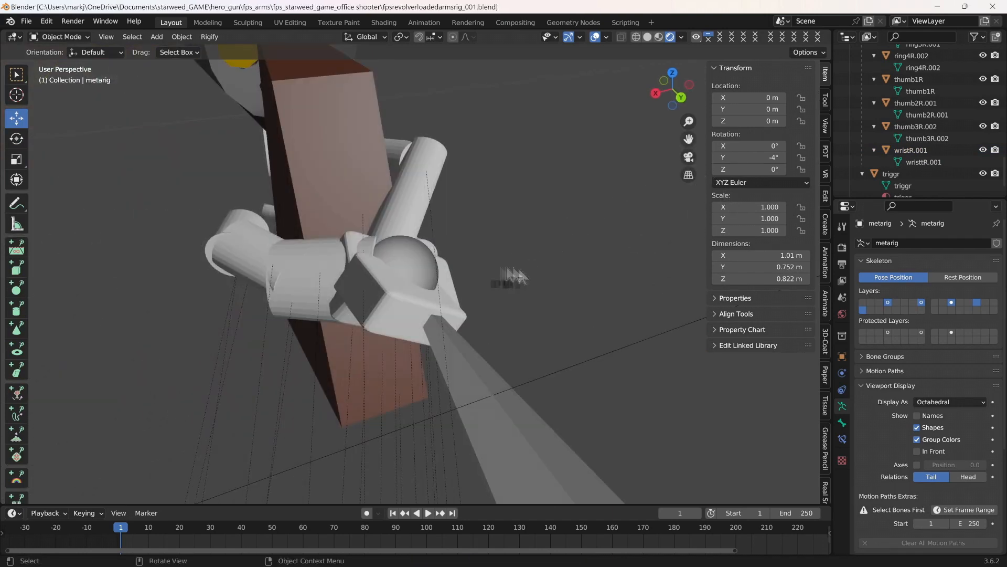
Open handR in Edit Mode and scale its whole mesh along Z, X and Y, using about 1.113 for X
middle_drag(517, 276, 683, 156)
click(451, 265)
click(62, 36)
click(55, 52)
drag(503, 269, 503, 276)
drag(472, 330, 468, 332)
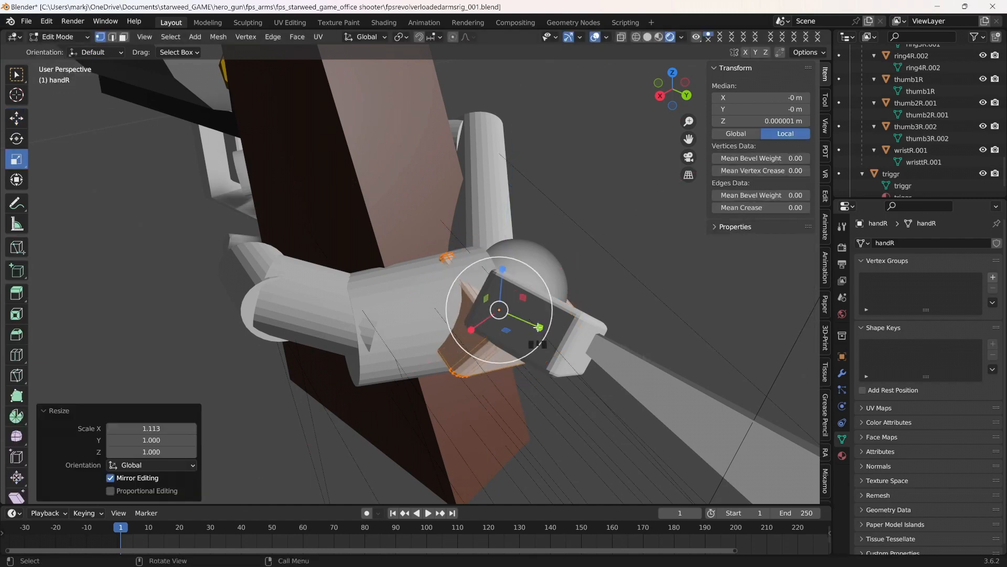
drag(538, 327, 524, 322)
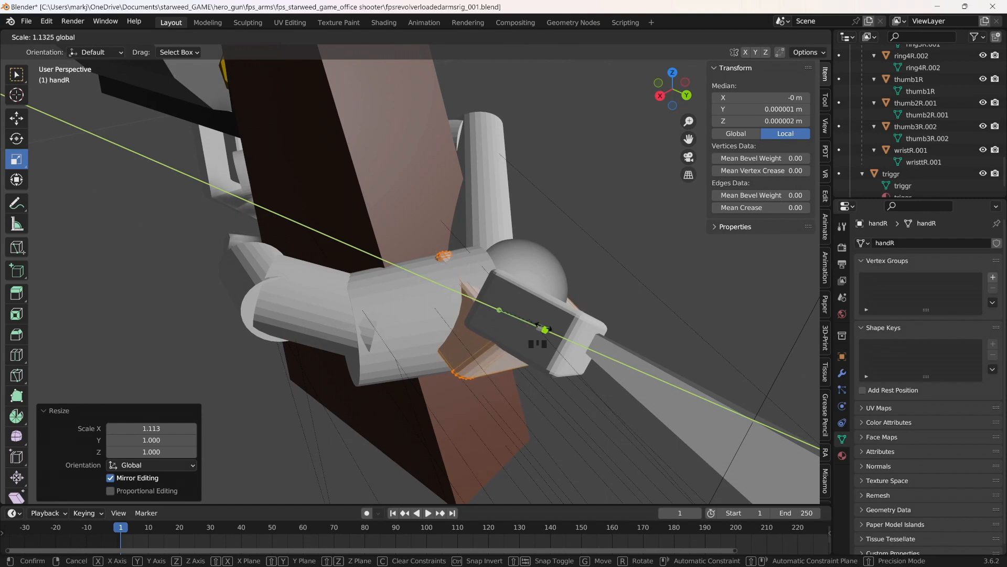
drag(540, 323, 540, 324)
Try scaling a group of corner vertices on the handR mesh along X and Y
middle_drag(525, 318, 492, 305)
click(598, 378)
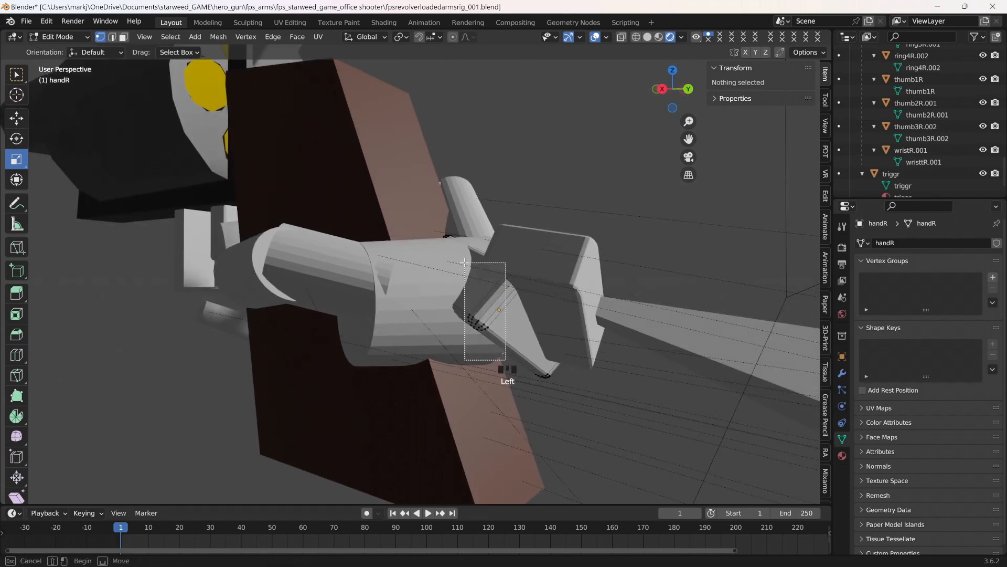
drag(464, 262, 463, 263)
drag(455, 331, 423, 335)
middle_drag(426, 338, 530, 391)
drag(478, 355, 486, 319)
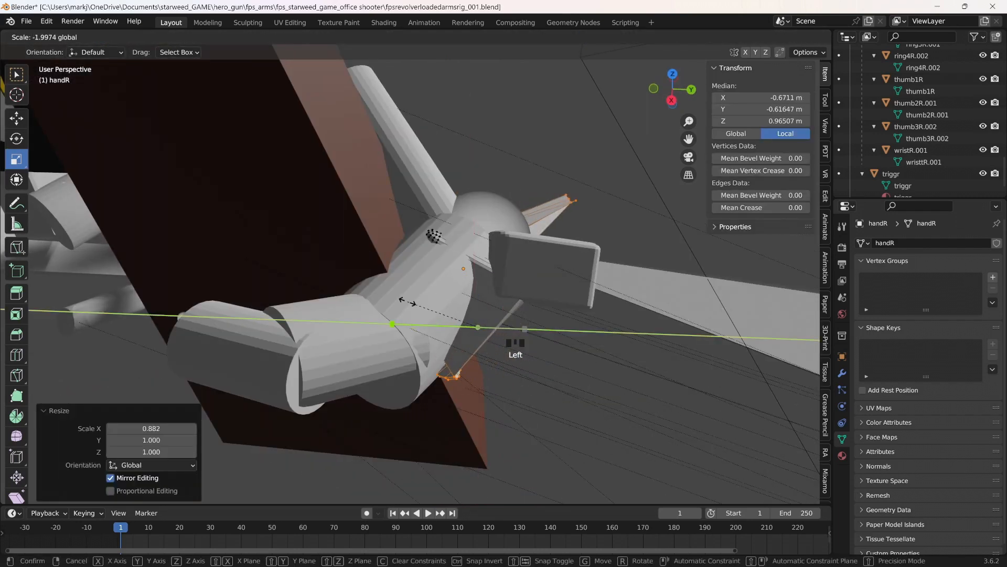
drag(408, 302, 656, 344)
middle_drag(656, 344, 546, 331)
key(ctrl+z)
key(ctrl+z)
key(ctrl+z)
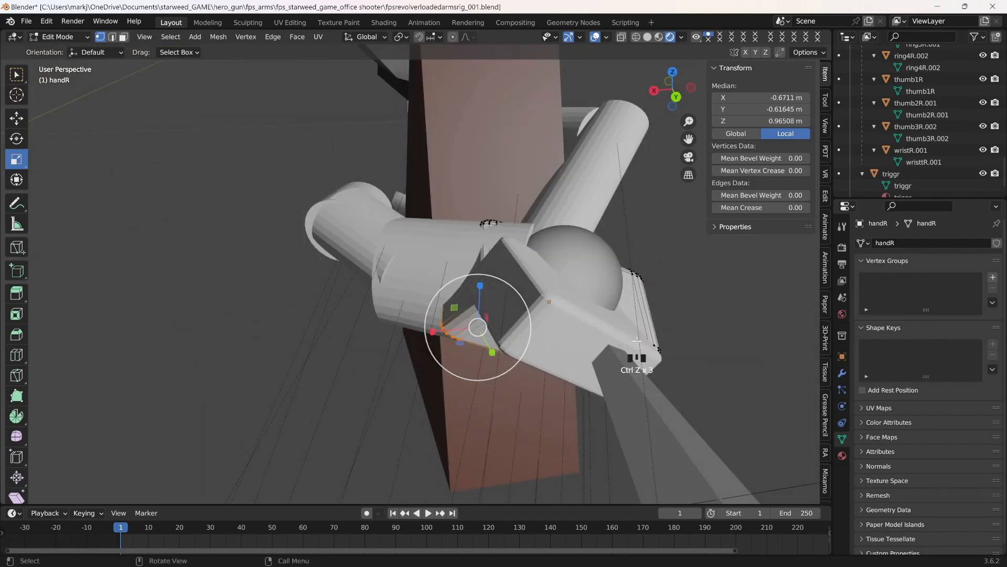
Scale the selected handR corner vertices along Y, save the file and return to Object Mode
drag(498, 351, 474, 321)
middle_drag(729, 308, 710, 305)
scroll(709, 306, down, 3)
click(26, 21)
click(43, 128)
key(Tab)
scroll(622, 252, up, 3)
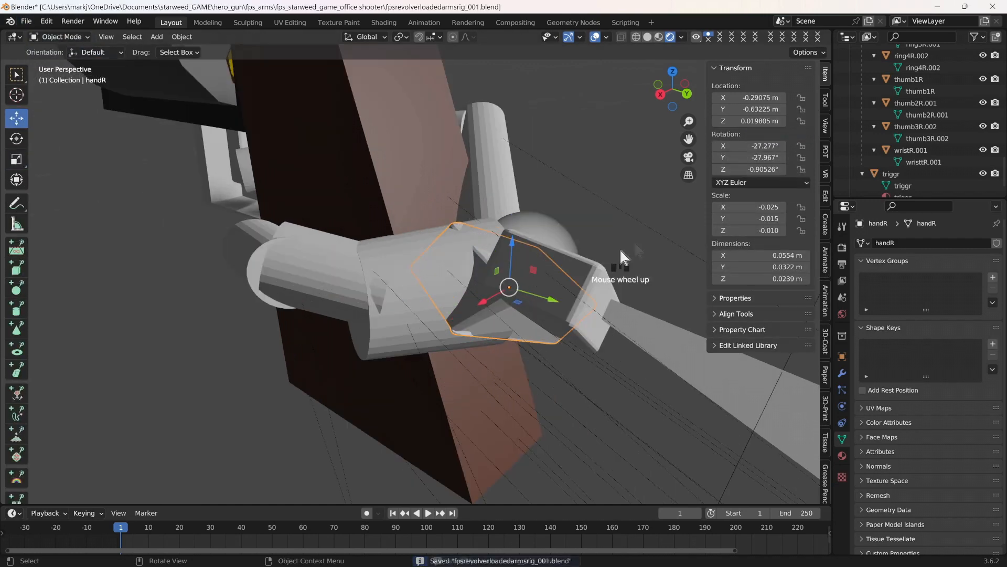
Open wristR.001 in Edit Mode and scale its whole mesh along Z and Y
middle_drag(624, 257, 482, 298)
click(483, 297)
click(84, 36)
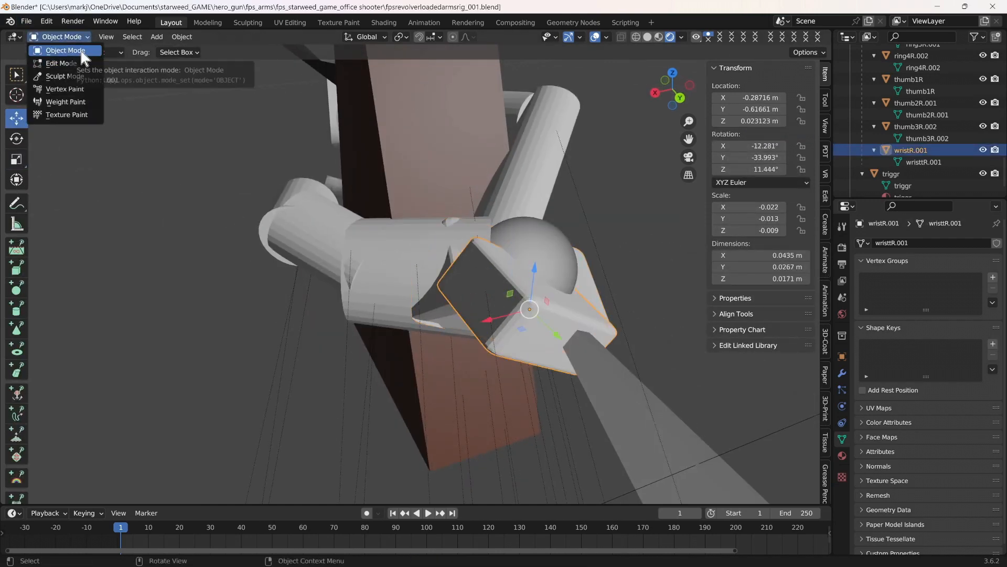
click(79, 36)
click(61, 63)
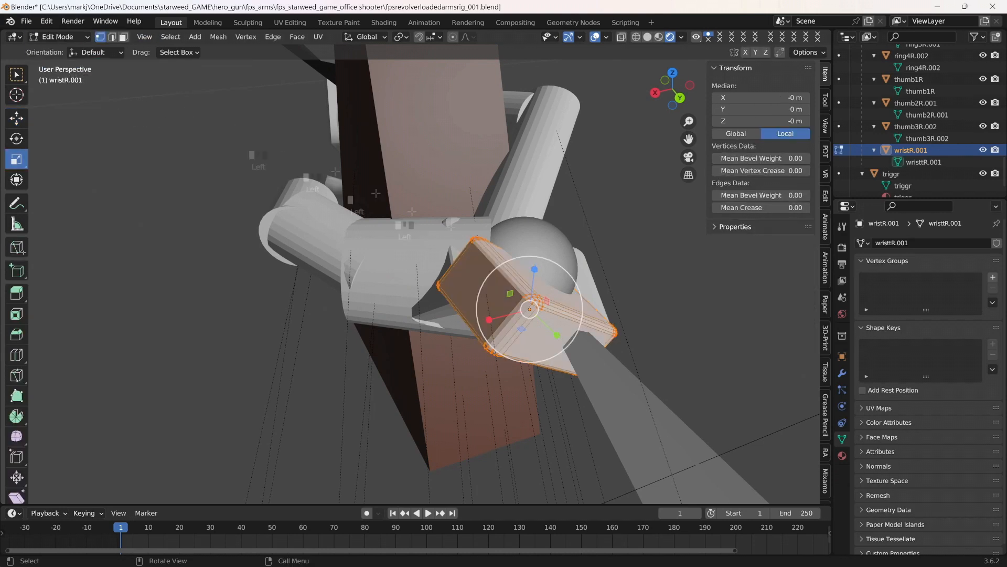
drag(528, 273, 530, 275)
drag(559, 332, 684, 276)
Select the wrist block's corner vertices next to the hand block and scale them along X and Z
click(494, 282)
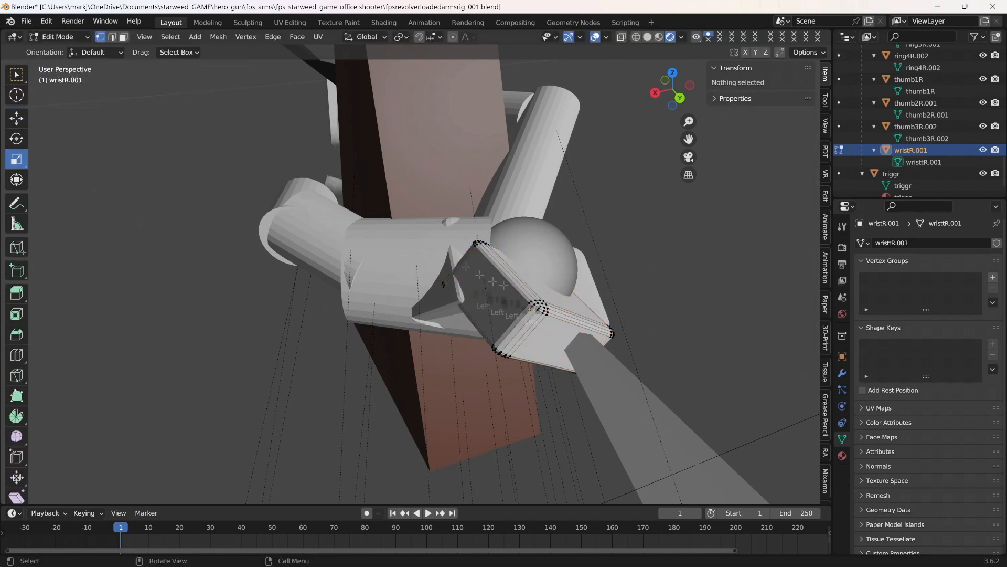
drag(495, 268, 571, 320)
drag(478, 285, 444, 282)
middle_drag(462, 283, 434, 237)
drag(519, 235, 518, 226)
middle_drag(242, 185, 387, 232)
drag(469, 273, 479, 274)
click(713, 314)
Select further corner vertices of the wrist block and scale them to reshape its sides
middle_drag(704, 331, 776, 329)
drag(560, 401, 521, 366)
click(560, 295)
drag(553, 293, 544, 316)
middle_drag(633, 302, 685, 306)
middle_drag(513, 312, 561, 321)
click(513, 371)
drag(513, 371, 490, 346)
Compress the wrist block's forearm-side corner vertices along Y, then scale the upper edge vertices along Z by about 0.386
middle_drag(631, 341, 624, 407)
drag(530, 266, 618, 336)
drag(605, 272, 564, 281)
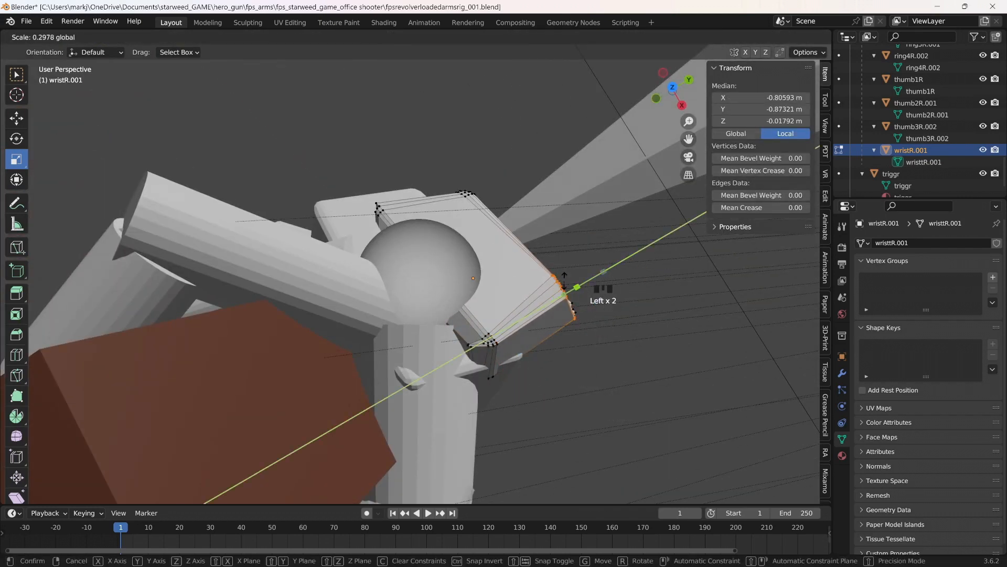
click(564, 280)
middle_drag(564, 283, 621, 278)
drag(544, 295, 581, 302)
drag(530, 253, 523, 268)
Widen the wrist block's selected upper edge vertices along X, adjust them along Z and clear the selection
middle_drag(639, 315, 534, 262)
drag(475, 283, 426, 289)
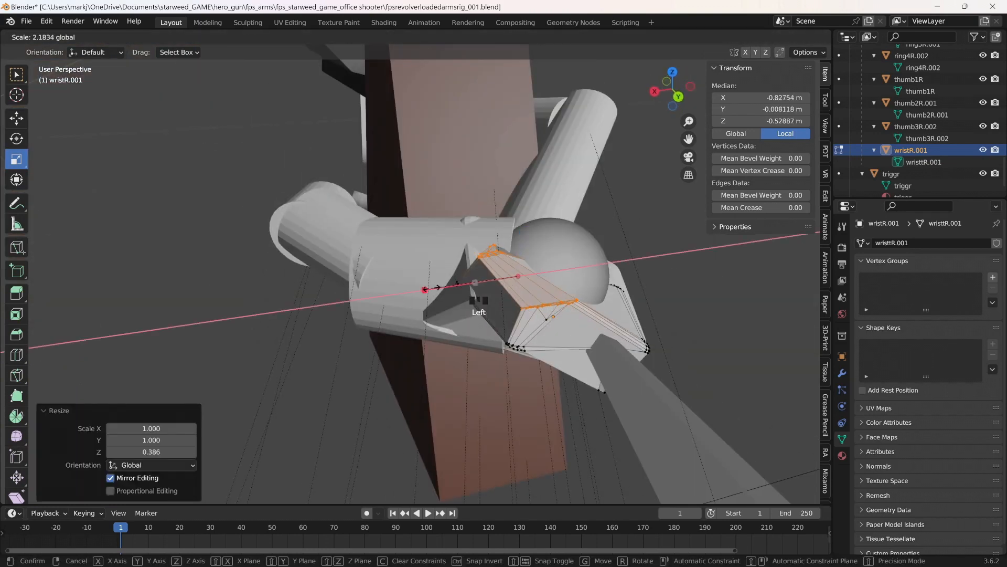
drag(361, 340, 360, 340)
drag(522, 235, 494, 196)
scroll(466, 340, down, 1)
middle_drag(466, 340, 494, 380)
scroll(618, 288, up, 2)
click(691, 288)
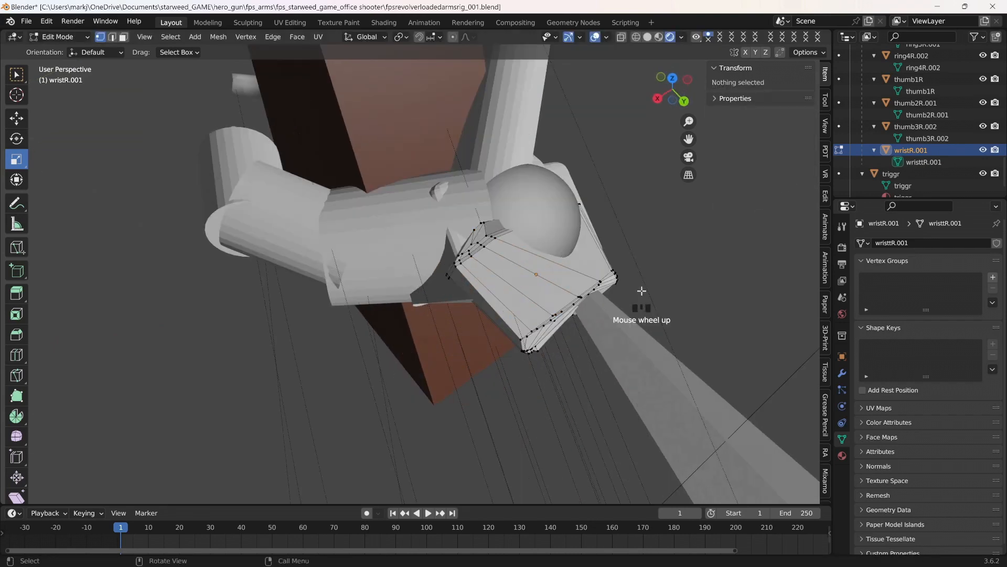
Return to Object Mode, look through the camera and save the file
click(32, 22)
click(66, 37)
click(73, 52)
middle_drag(204, 333, 165, 266)
scroll(173, 273, down, 2)
click(689, 157)
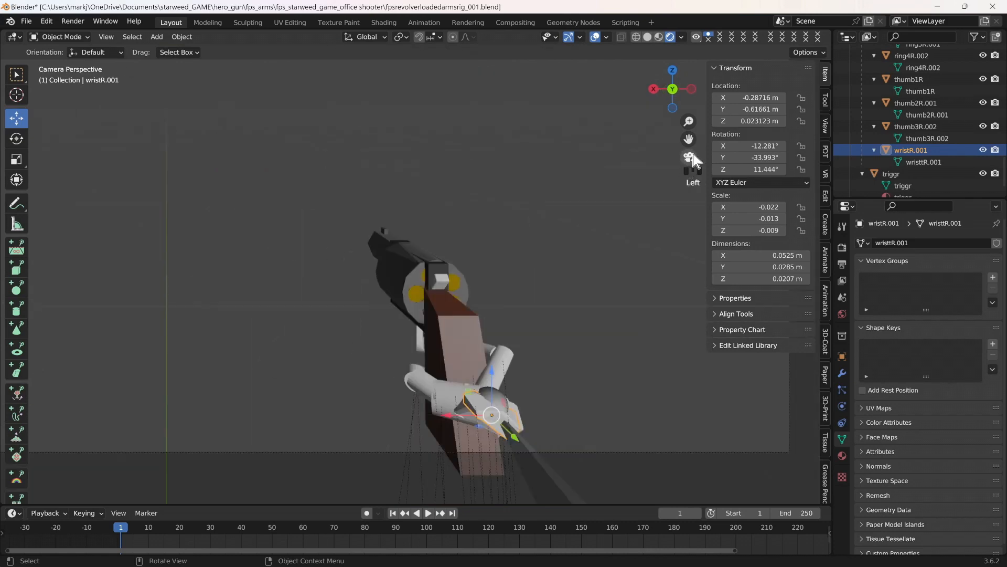
scroll(564, 335, up, 2)
key(ctrl+s)
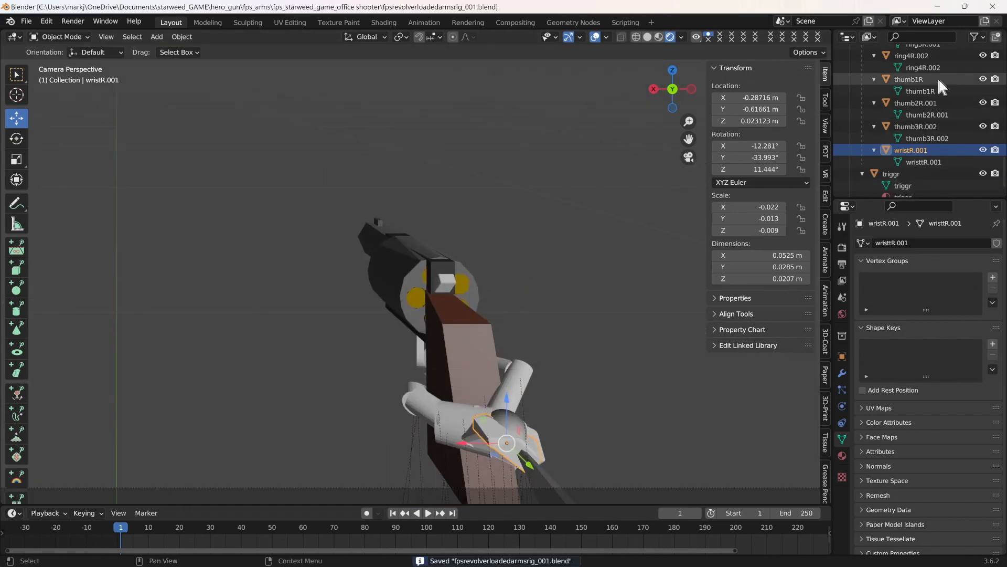
Hide the metarig, lower the wrist block about 0.004 m along Z, and show the metarig again
scroll(940, 81, up, 10)
click(983, 81)
middle_drag(623, 297, 655, 396)
click(469, 439)
drag(447, 393, 447, 398)
middle_drag(587, 433, 626, 431)
scroll(967, 119, up, 1)
click(982, 93)
In Edit Mode, select the wrist block's corner vertices beside the finger cylinder and scale them along X by about 0.410
middle_drag(588, 367, 599, 390)
drag(686, 139, 612, 60)
scroll(507, 311, up, 2)
middle_drag(507, 311, 531, 257)
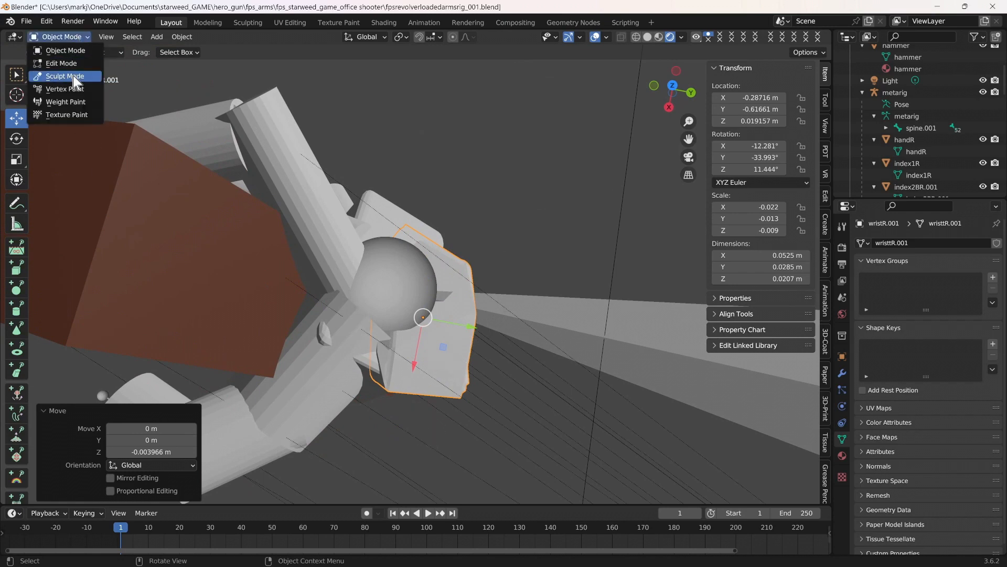
click(62, 64)
drag(398, 405, 366, 348)
drag(378, 420, 382, 392)
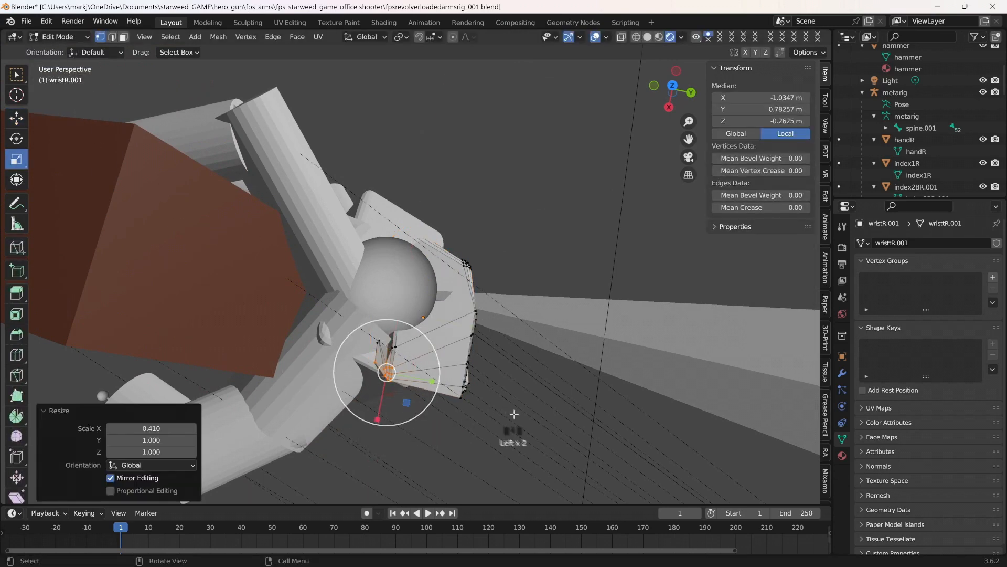
Deselect the wrist block's vertices, save the file and return to Object Mode
middle_drag(511, 412, 465, 319)
scroll(607, 348, down, 3)
click(607, 349)
key(ctrl+s)
click(540, 310)
click(58, 37)
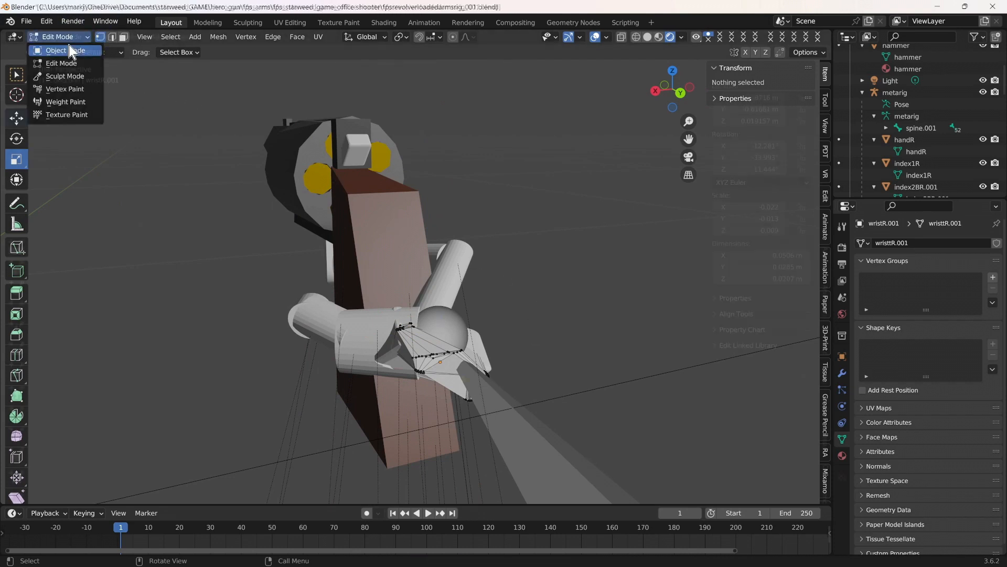
click(68, 45)
Save the file, switch to camera view and hide the metarig armature
middle_drag(472, 262, 518, 293)
scroll(601, 328, up, 2)
middle_drag(601, 329, 616, 295)
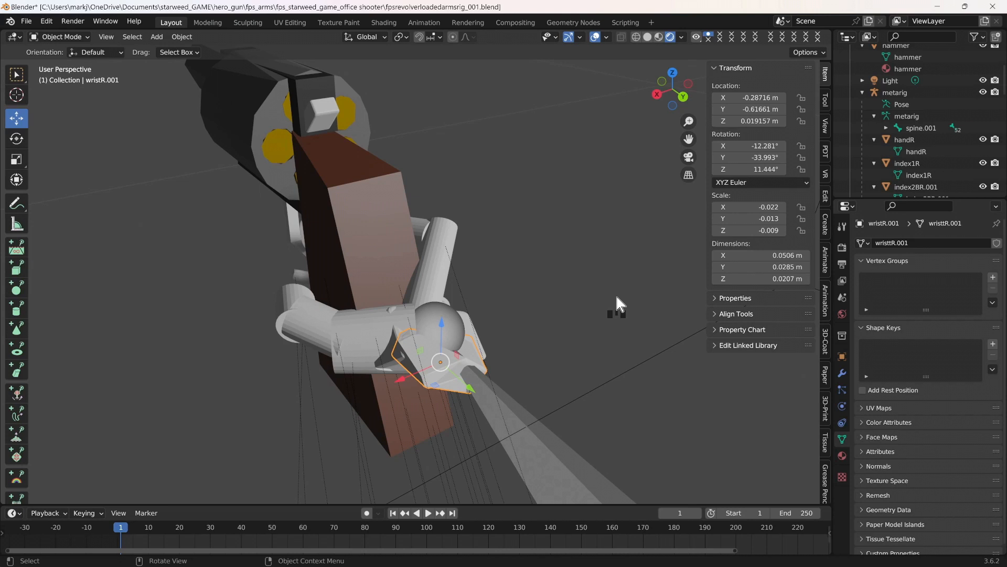
key(ctrl+s)
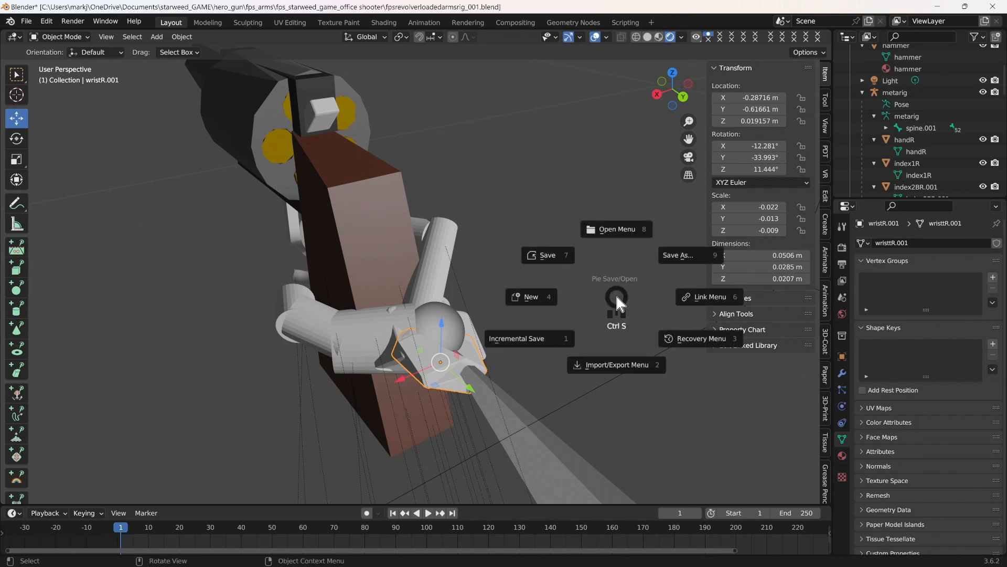
click(691, 157)
scroll(622, 256, down, 5)
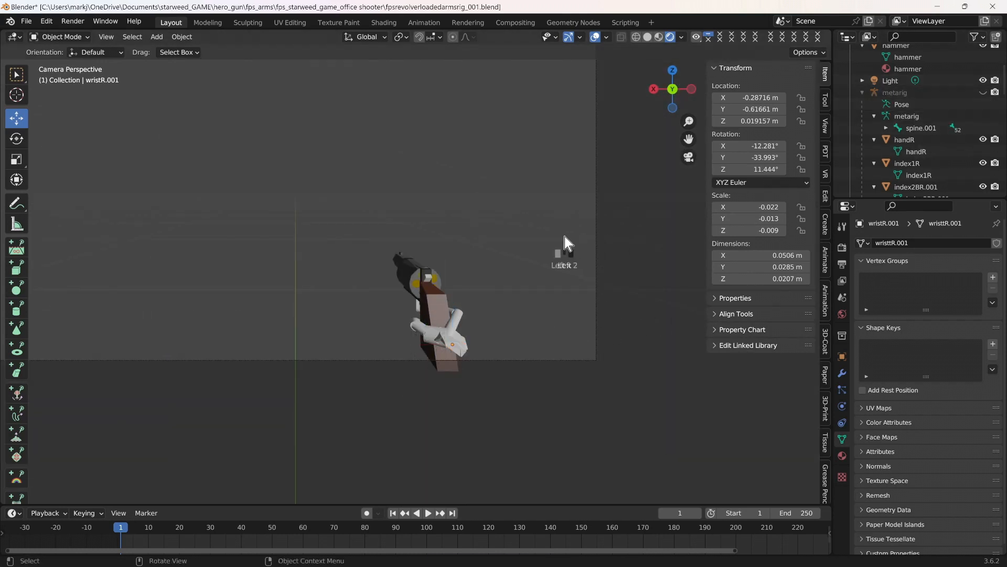
Save the file and show the metarig armature again beside the revolver hand
drag(686, 139, 775, 139)
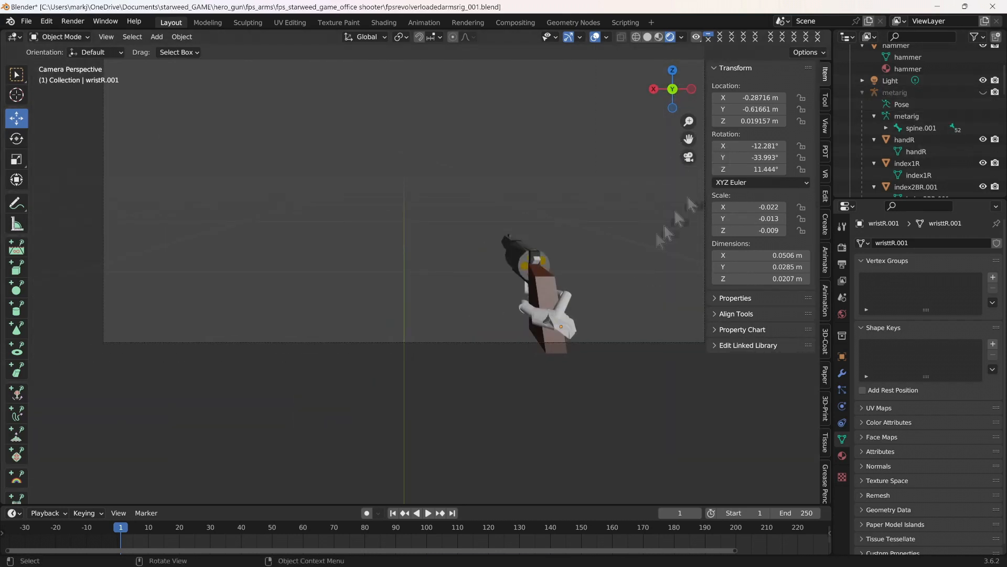
scroll(655, 234, up, 3)
key(ctrl+s)
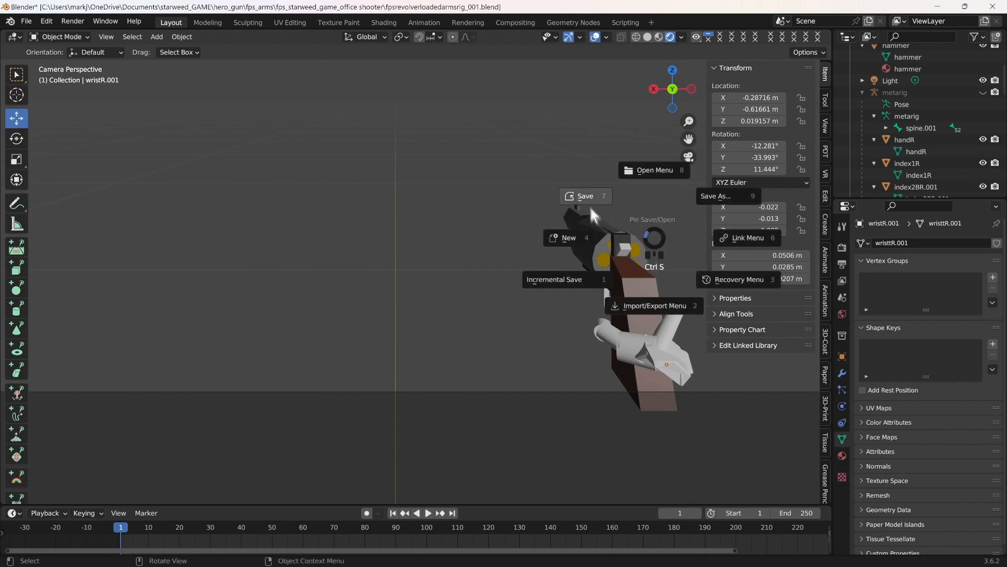
click(588, 204)
middle_drag(468, 271, 475, 229)
Add a mesh cylinder with 32 vertices, 1 m radius and 2 m depth at the world origin
click(133, 37)
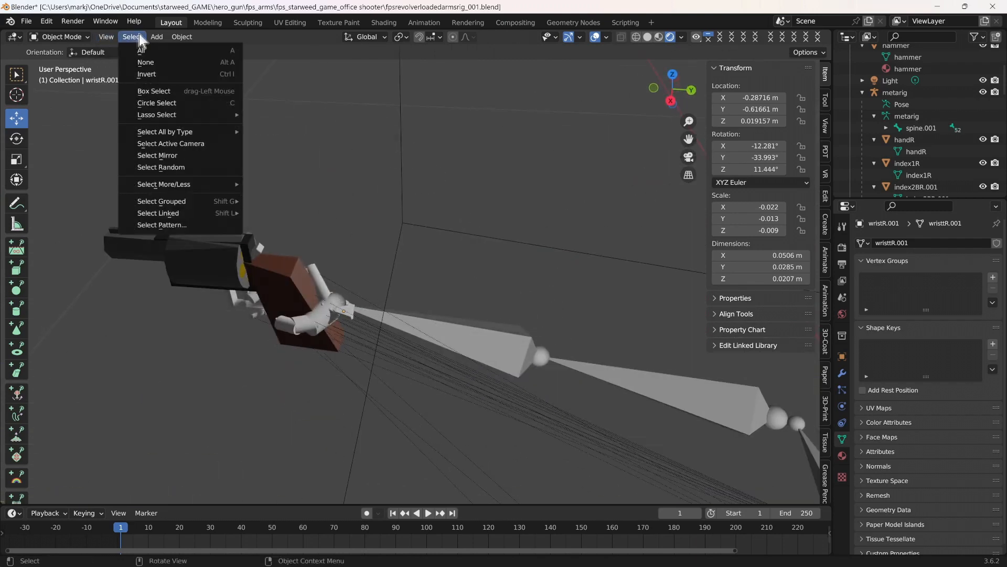
click(157, 36)
click(275, 107)
scroll(436, 230, down, 7)
scroll(436, 231, down, 7)
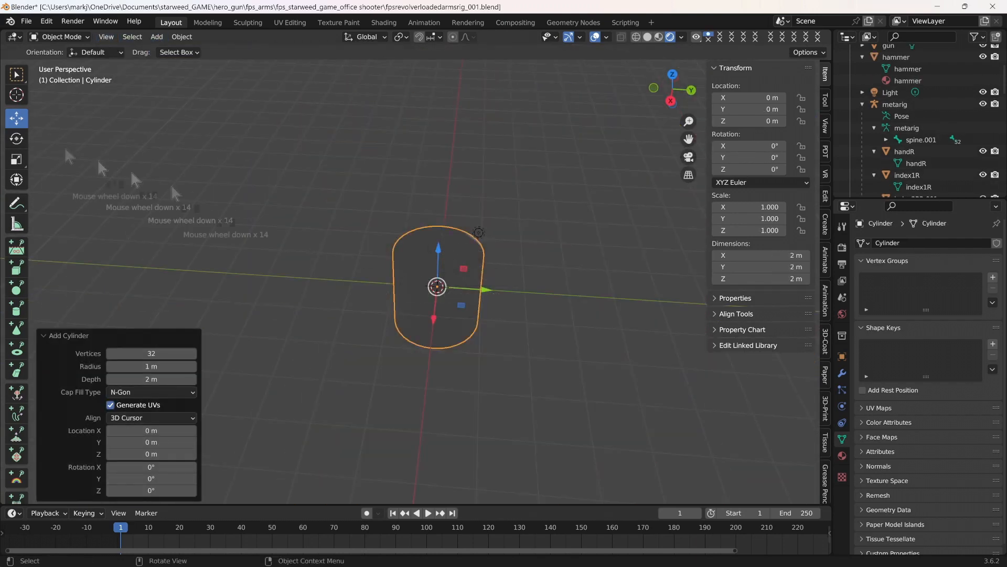
Scale the cylinder down to about 0.113 m in diameter and stretch it along Z to about 0.201 m
click(18, 160)
drag(462, 244, 446, 271)
scroll(518, 311, up, 6)
scroll(519, 315, up, 6)
drag(647, 315, 640, 421)
click(643, 349)
drag(626, 360, 662, 349)
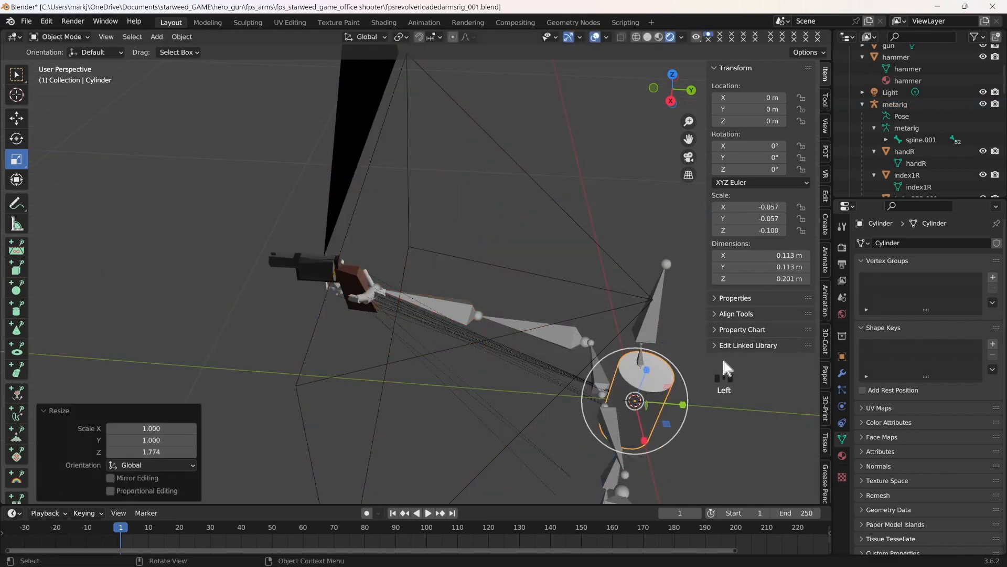
Move the cylinder about -0.342 m along Y and rotate it about 84.9° around X
drag(691, 413, 499, 362)
click(16, 138)
scroll(557, 335, up, 2)
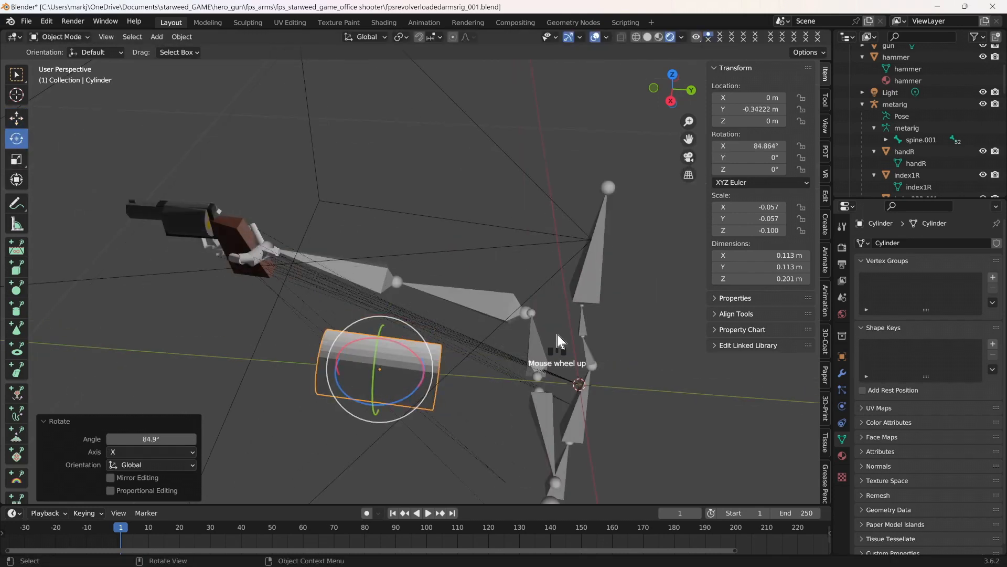
scroll(557, 335, up, 2)
Move the cylinder about -0.242 m along X and lower it along Z toward the right forearm bone
click(16, 118)
drag(378, 441, 419, 315)
middle_drag(419, 315, 546, 330)
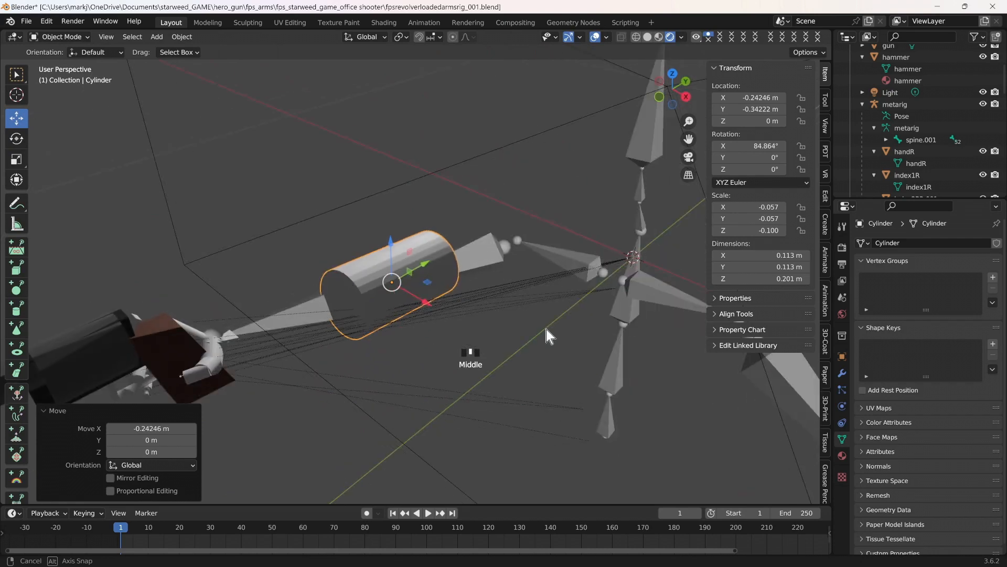
drag(395, 238, 341, 310)
middle_drag(341, 310, 315, 362)
Rotate the cylinder to about 86.8°, -22.9°, -12.7°, move it over the forearm bone behind the wrist, and save the file
click(16, 139)
drag(294, 320, 273, 341)
middle_drag(273, 341, 394, 288)
click(16, 119)
drag(294, 288, 295, 290)
middle_drag(428, 265, 391, 273)
key(ctrl+s)
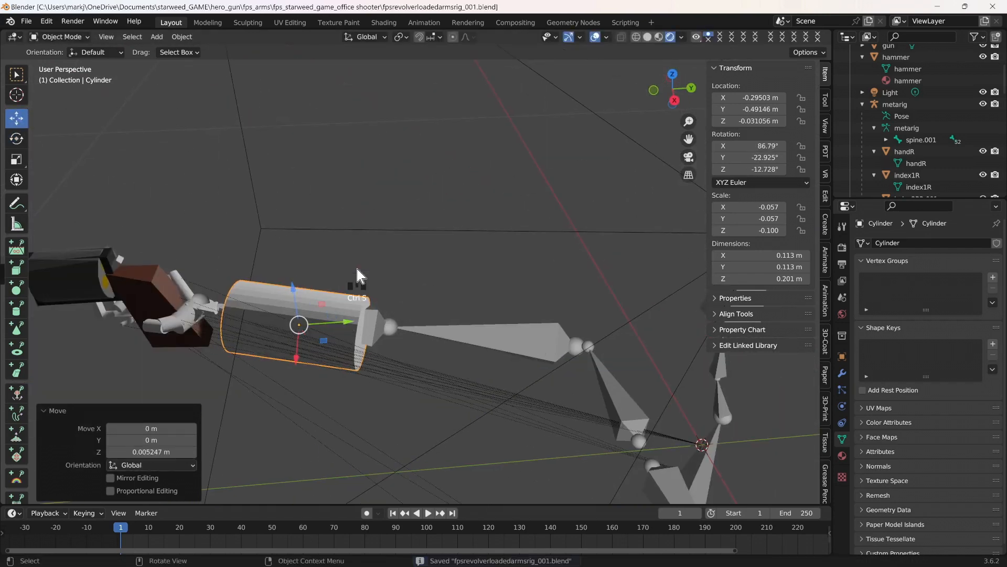
Check the cylinder through the camera with the metarig hidden, show the metarig again and save the file
click(689, 157)
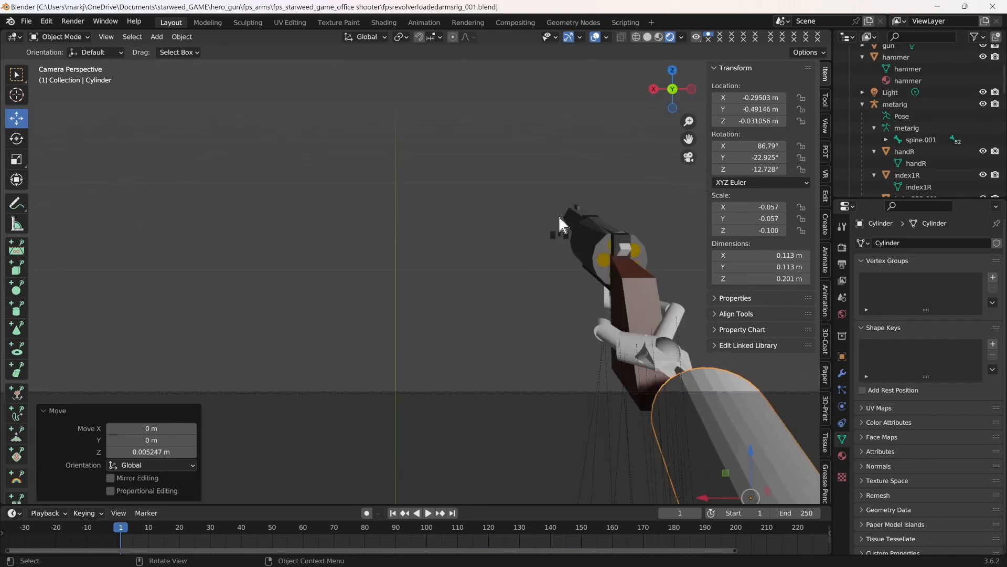
click(983, 104)
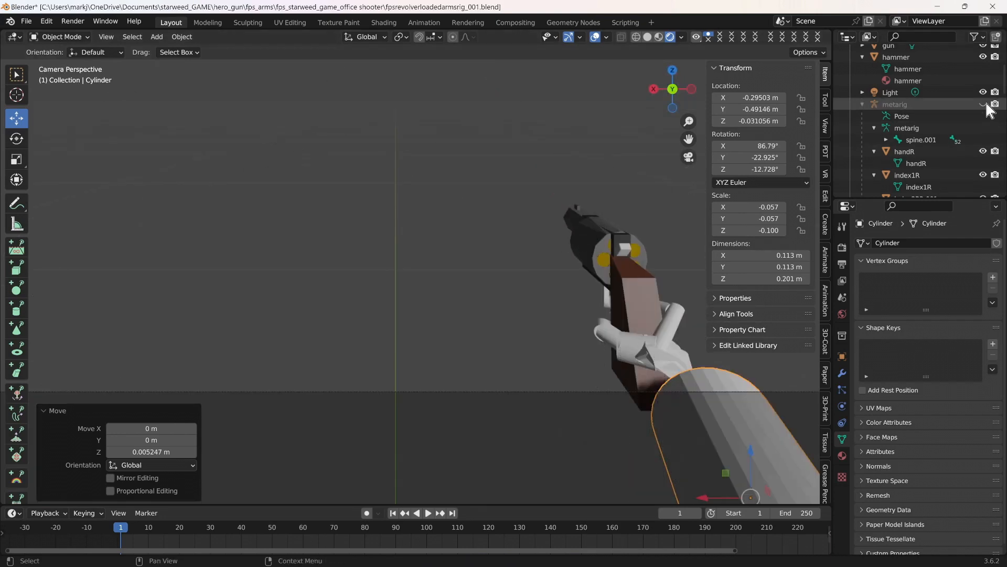
click(985, 104)
middle_drag(525, 294, 587, 367)
scroll(508, 329, down, 5)
key(ctrl+s)
click(378, 266)
Move the forearm cylinder about -0.033 m along Y toward the wrist and adjust its height along Z
drag(591, 387, 582, 391)
middle_drag(582, 390, 560, 435)
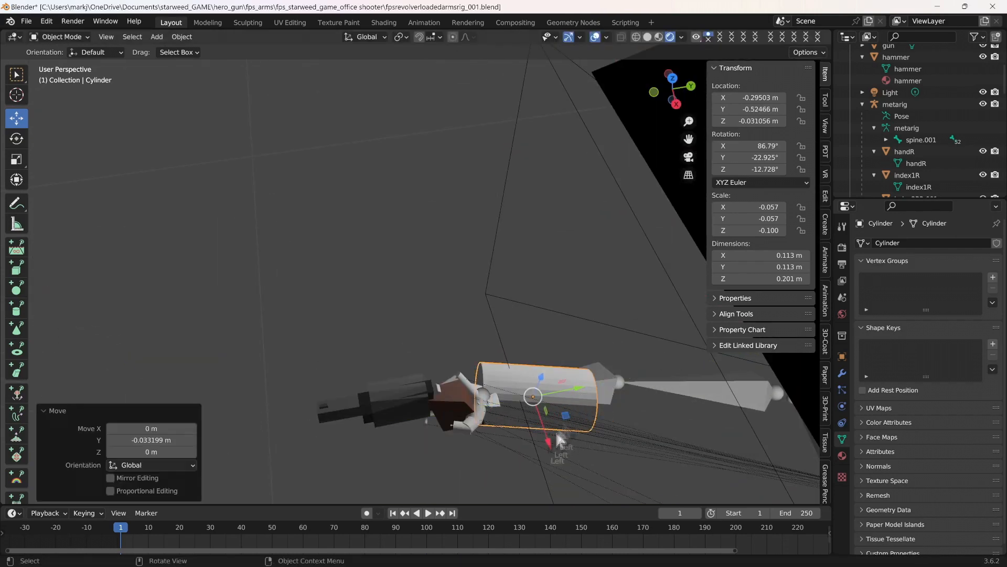
drag(541, 377, 539, 411)
middle_drag(540, 412, 639, 453)
Rotate the forearm cylinder to about 84.1°, -40.6°, 3.5° to follow the forearm bone
click(21, 143)
drag(550, 427, 612, 423)
middle_drag(638, 433, 713, 457)
Shift the cylinder to about X -0.284 m, lower it about 0.018 m along Z, and save the file
drag(518, 420, 522, 422)
middle_drag(522, 422, 569, 355)
drag(523, 335, 523, 342)
key(ctrl+s)
click(515, 316)
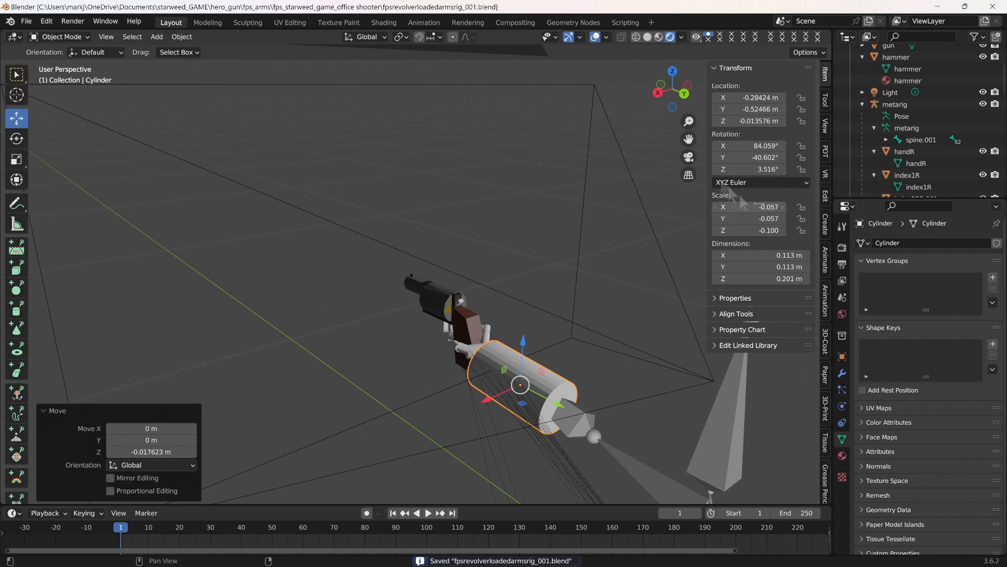
In camera view, lower the cylinder about 0.009 m along Z and move it about -0.006 m along X
click(689, 157)
drag(665, 373, 665, 399)
drag(623, 429, 621, 422)
middle_drag(651, 275, 664, 315)
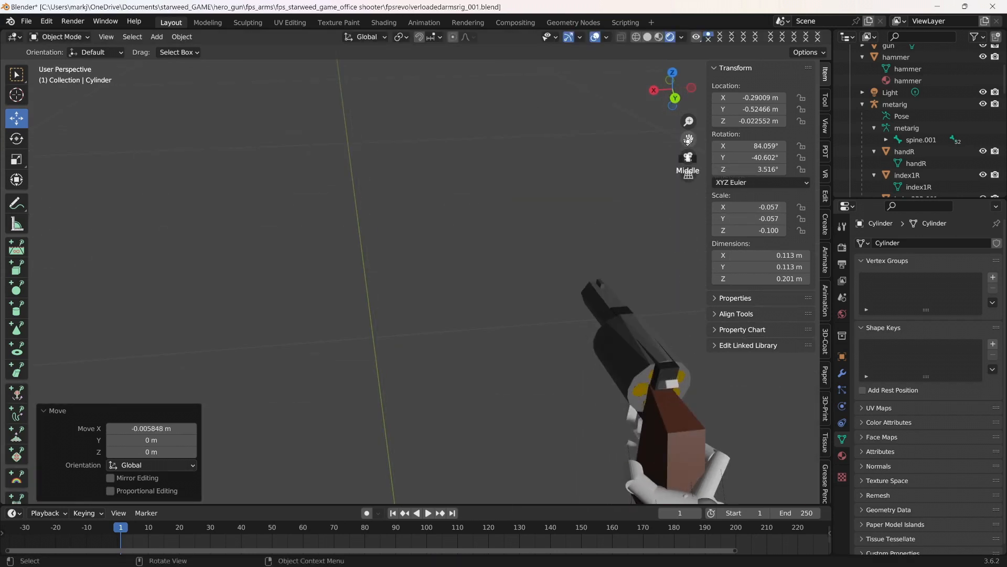
Hide the metarig armature and save the file
drag(689, 140, 588, 55)
click(983, 105)
key(ctrl+s)
click(619, 267)
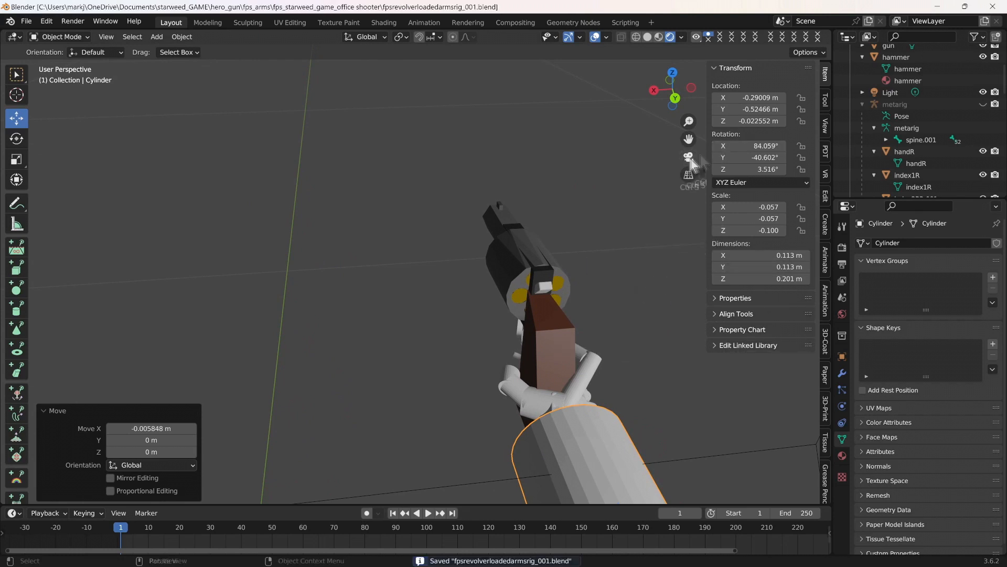
Check the forearm cylinder in camera view, show the metarig again and save the file
click(688, 157)
scroll(564, 261, down, 4)
scroll(629, 281, up, 1)
scroll(628, 283, down, 5)
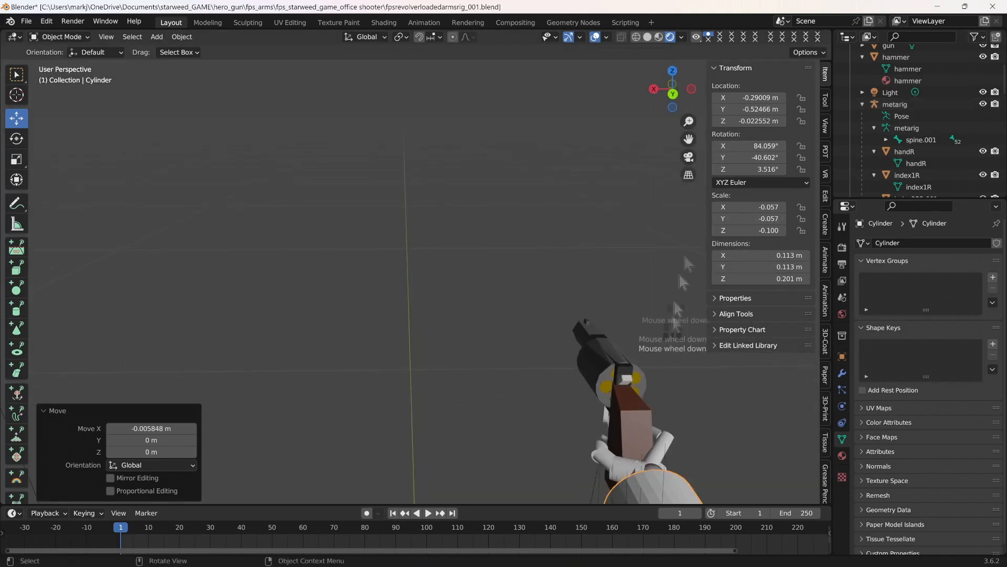
click(689, 156)
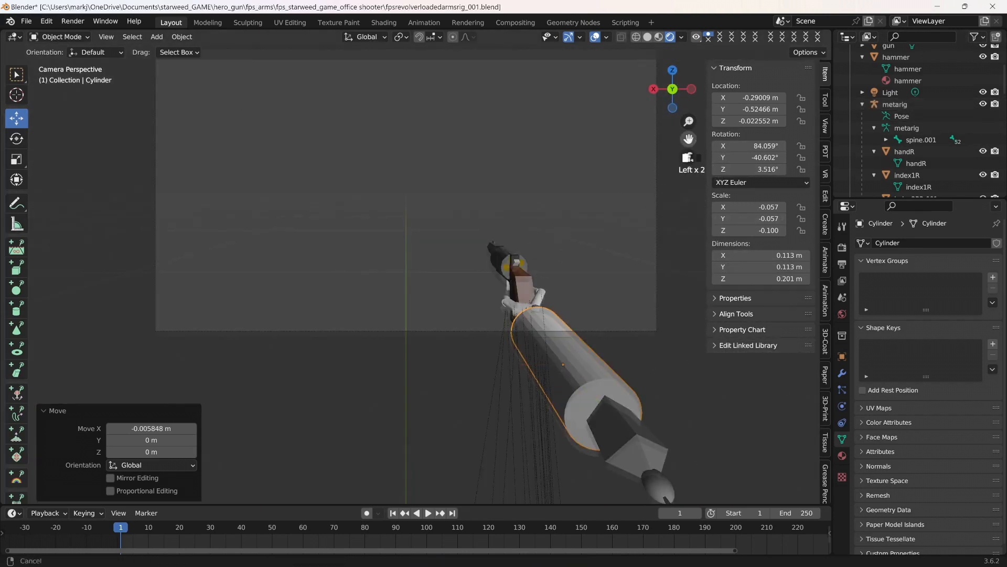
key(ctrl+s)
scroll(586, 392, up, 2)
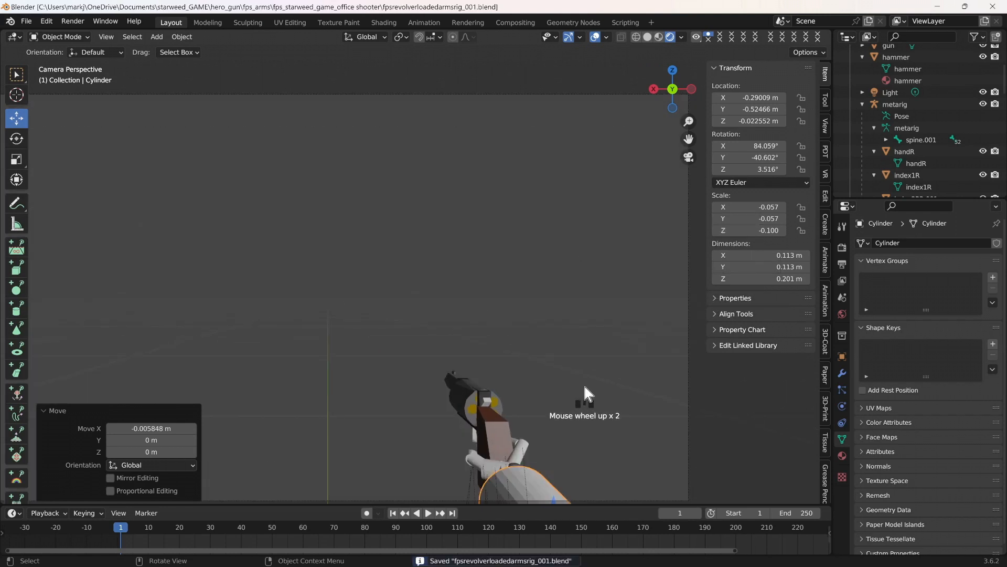
key(ctrl+s)
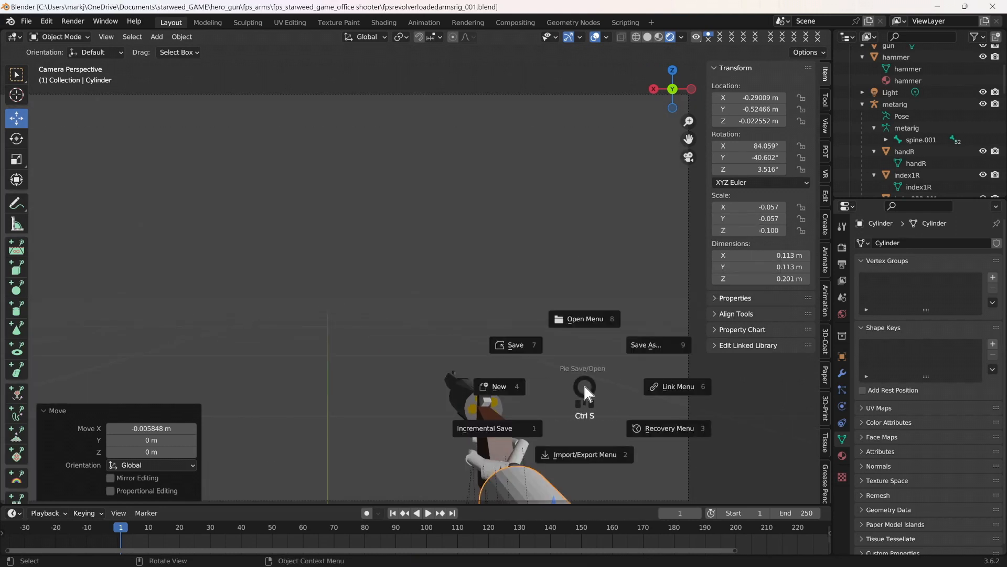
click(689, 157)
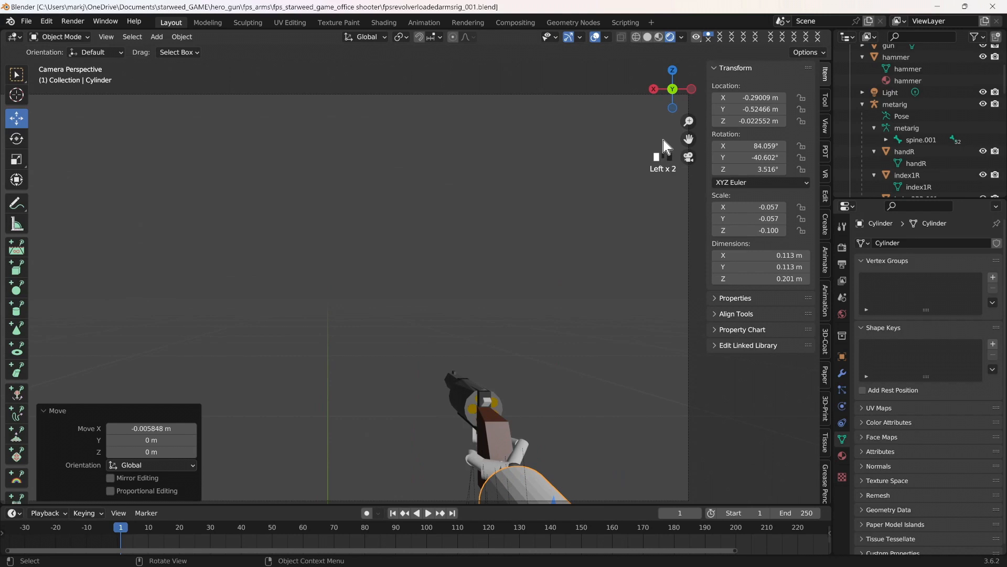
Rename the cylinder object and its mesh data to forearmR and save the file
scroll(920, 158, up, 5)
double_click(902, 86)
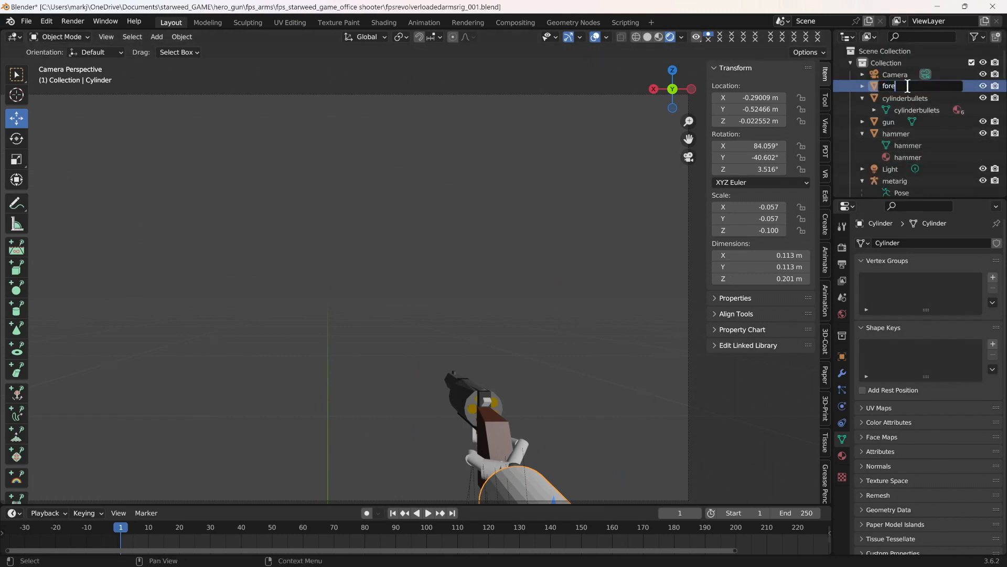
key(Return)
click(863, 109)
double_click(898, 121)
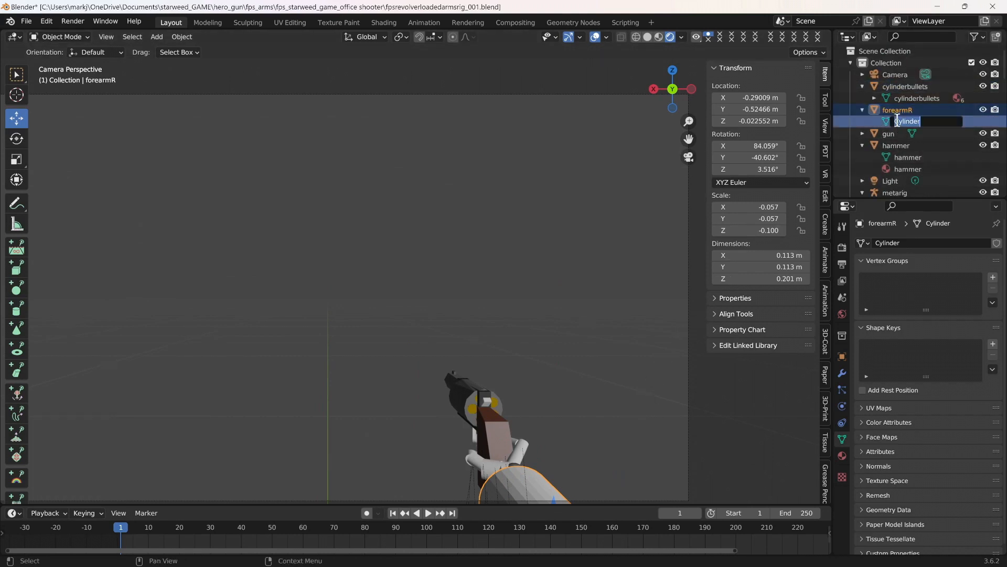
key(Return)
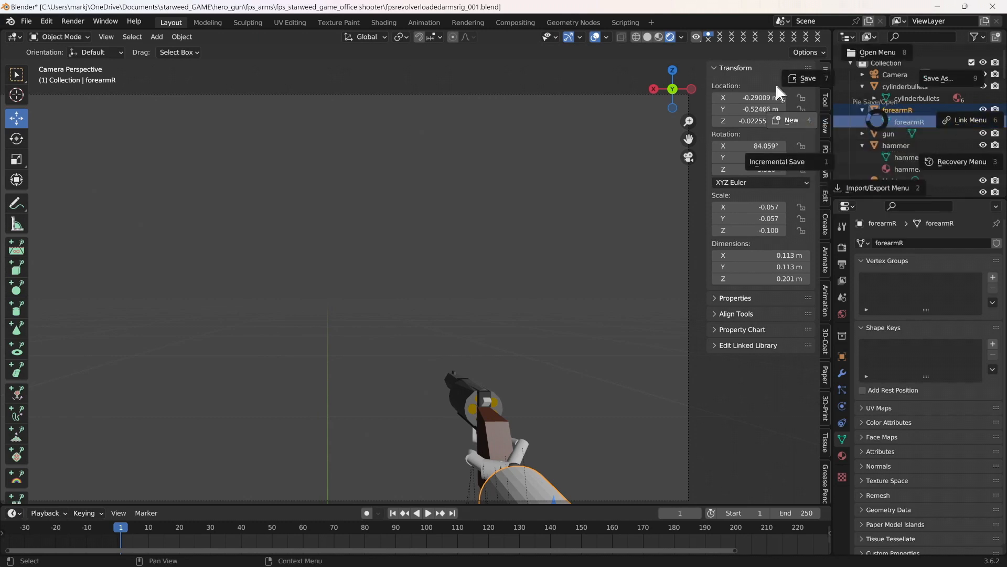
key(ctrl+s)
Stretch forearmR lengthwise to about 0.304 m, move it about 0.020 m along Y, and check it in camera view
drag(689, 157, 687, 357)
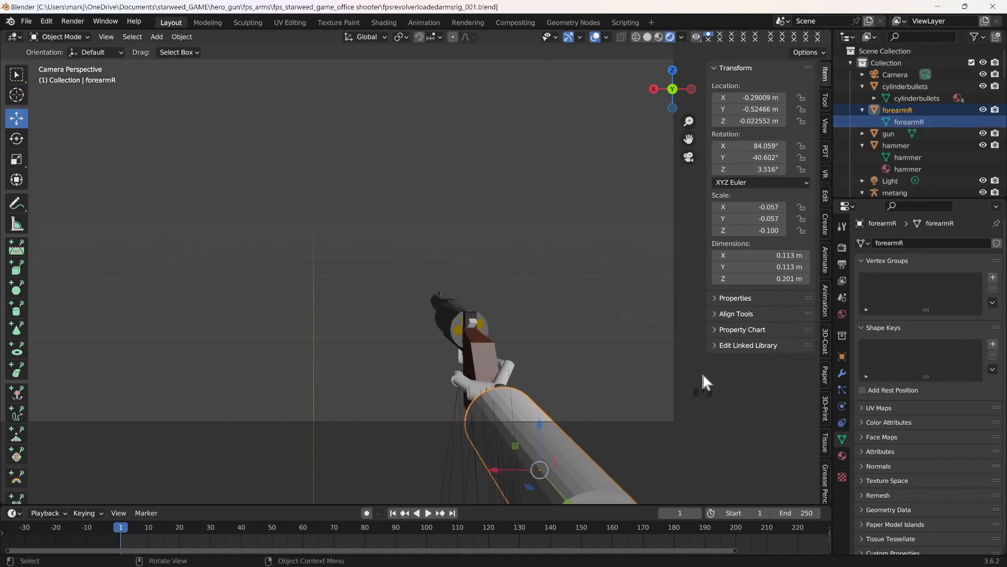
middle_drag(682, 376, 680, 344)
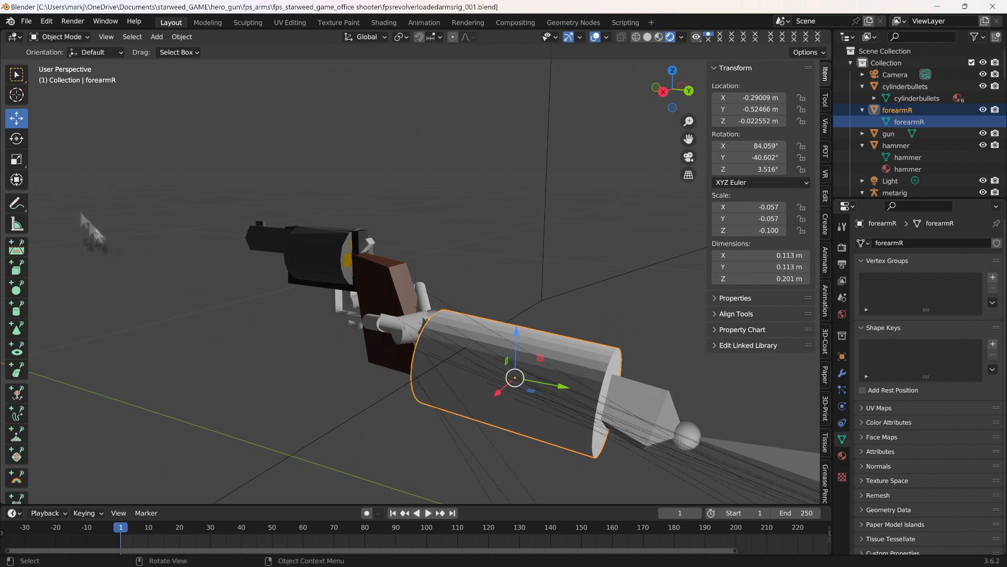
click(13, 159)
drag(562, 386, 587, 401)
click(14, 122)
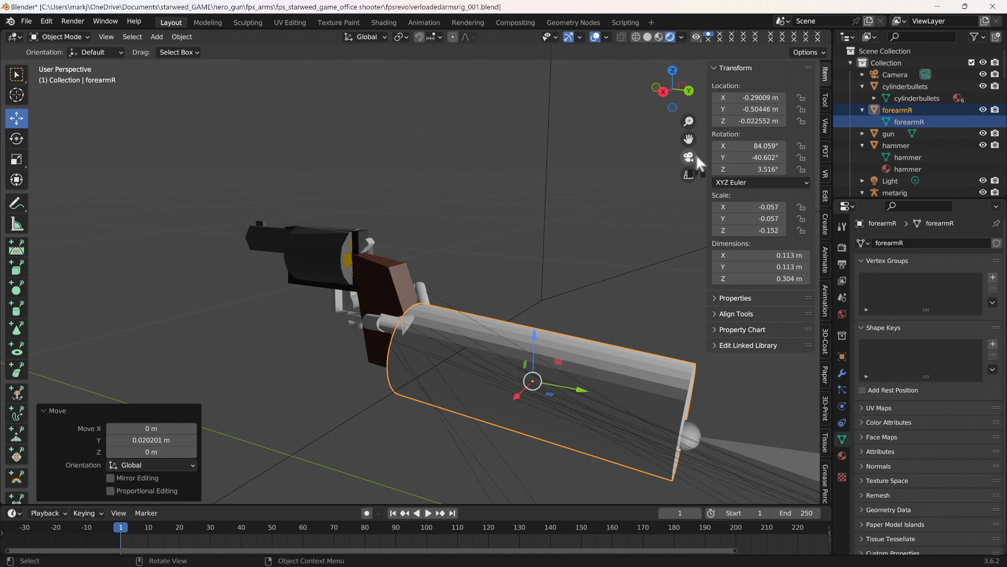
click(688, 157)
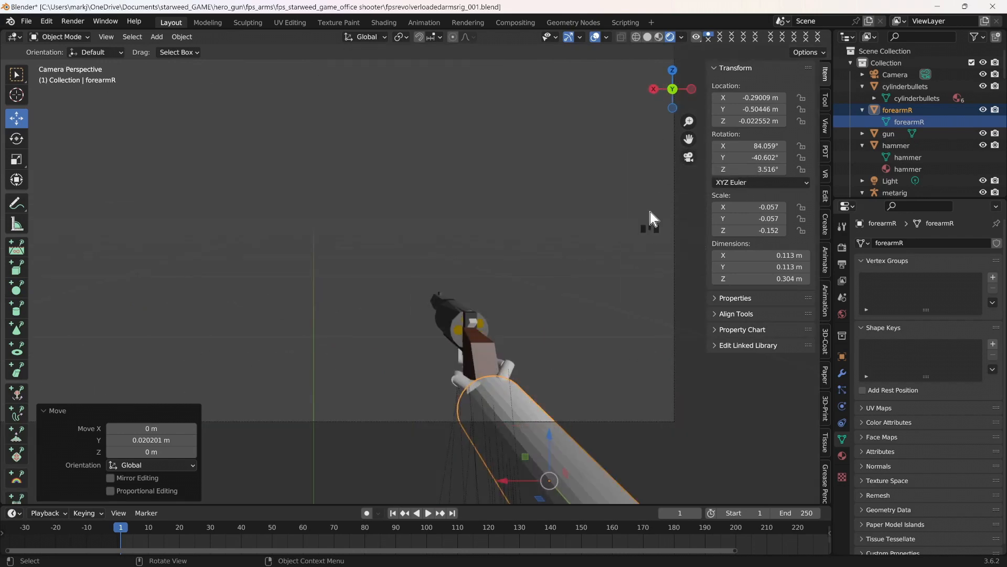
Move forearmR to about Y -0.482 m and scale it uniformly down to about 0.094 × 0.094 × 0.252 m
click(689, 157)
drag(579, 395, 589, 367)
click(17, 158)
middle_drag(651, 383, 670, 360)
click(650, 479)
middle_drag(744, 441, 700, 451)
click(706, 446)
Rotate forearmR freely by about 8° and by about -10° around X to align it with the forearm bone
drag(689, 139, 451, 79)
middle_drag(593, 446, 462, 321)
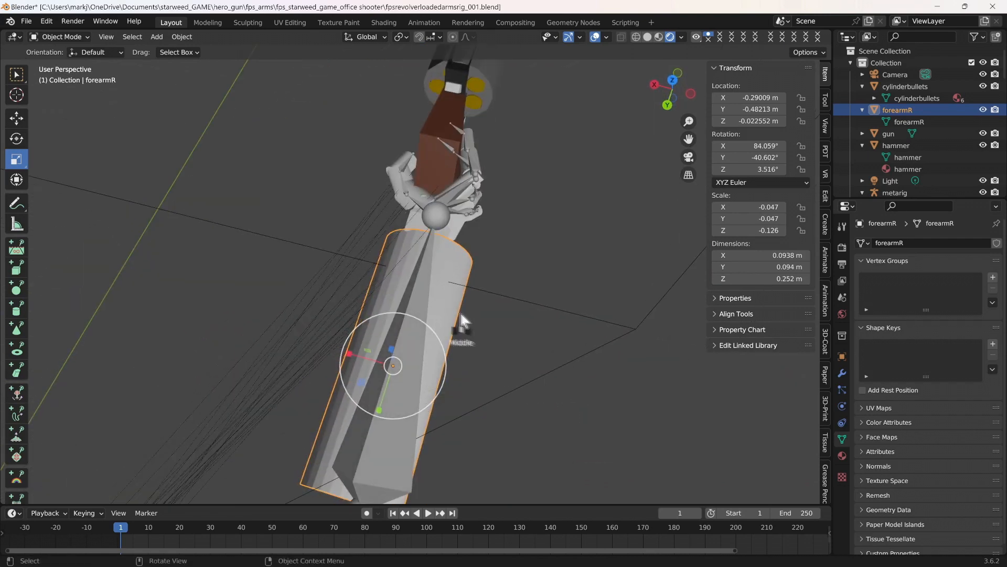
click(16, 139)
drag(389, 414, 517, 399)
middle_drag(517, 399, 399, 341)
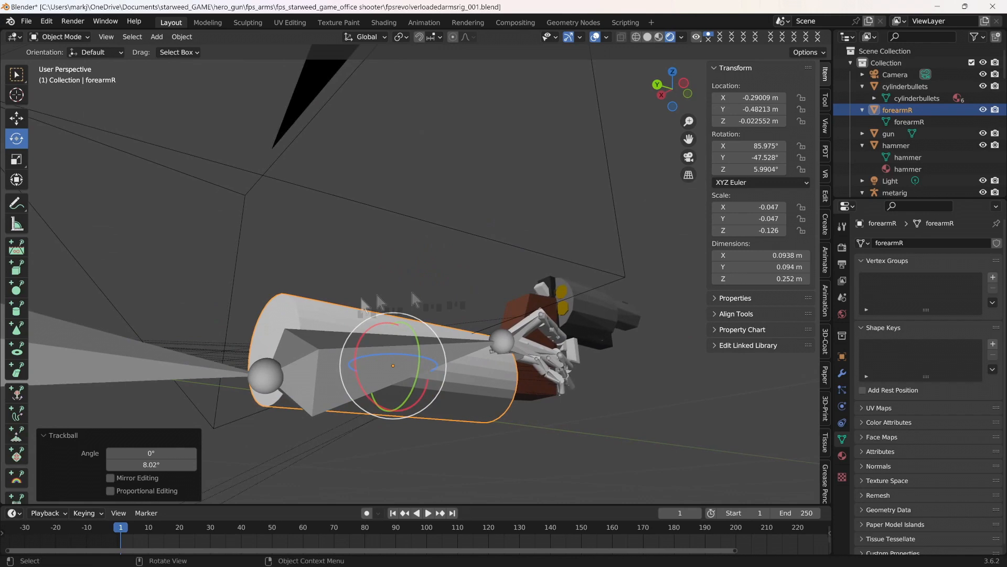
drag(360, 341, 360, 351)
middle_drag(360, 351, 537, 476)
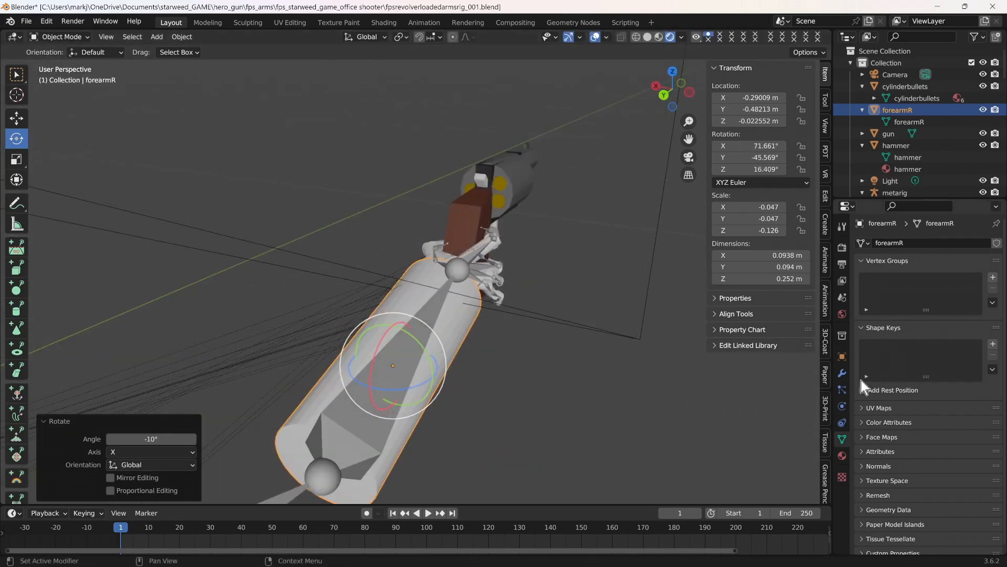
Save the file, reselect forearmR and switch the viewport to wireframe shading
double_click(373, 434)
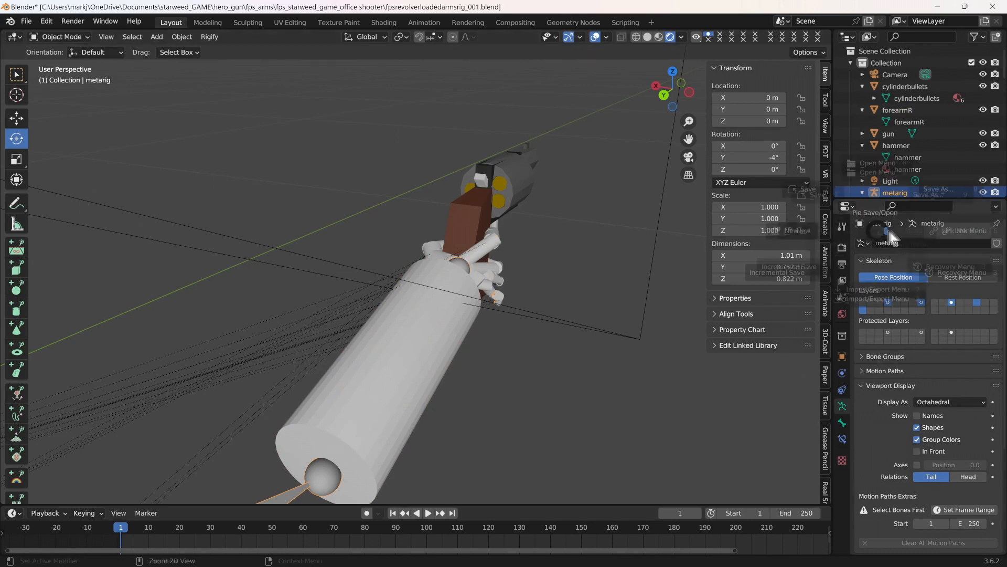
click(428, 349)
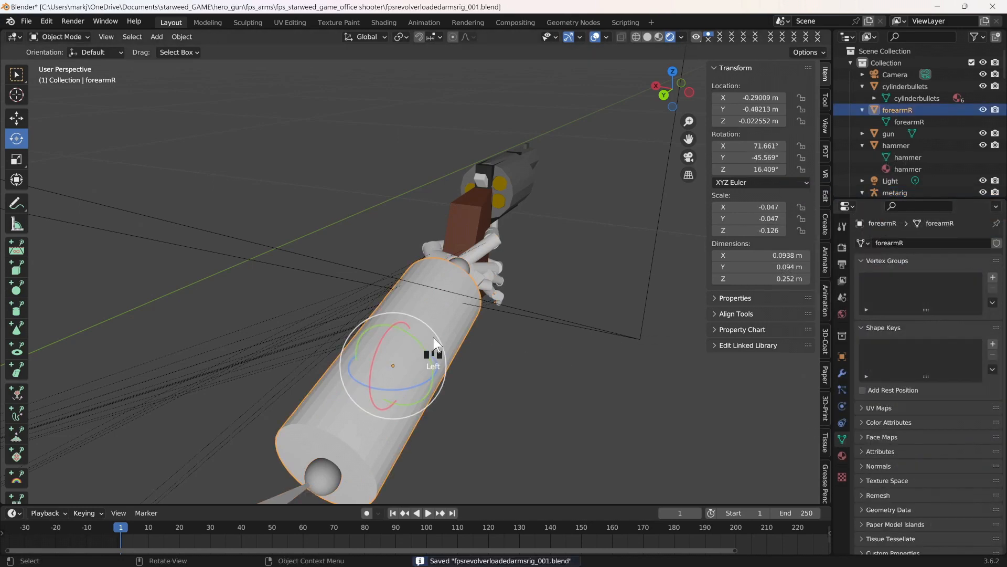
double_click(982, 110)
click(634, 38)
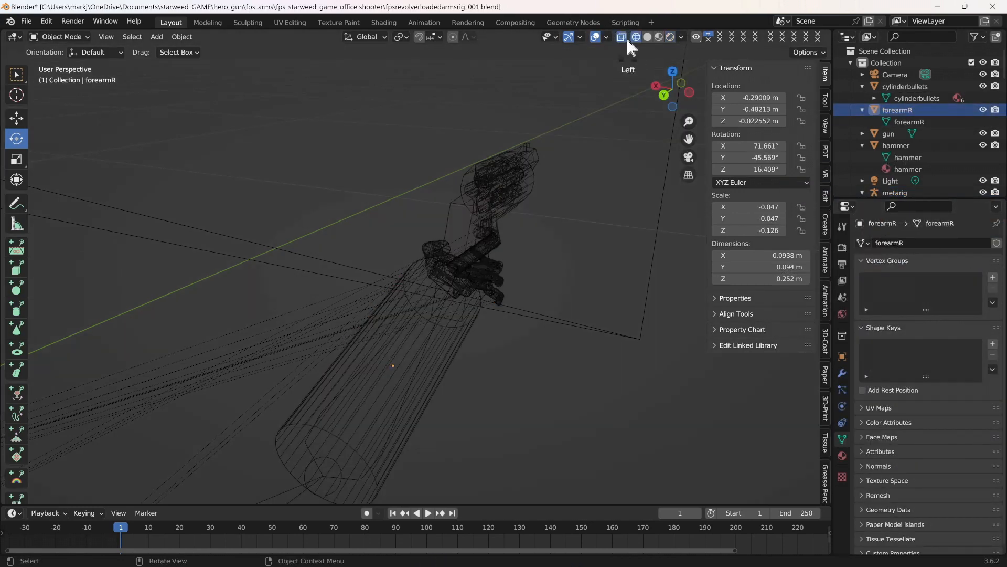
click(661, 37)
click(619, 37)
click(633, 37)
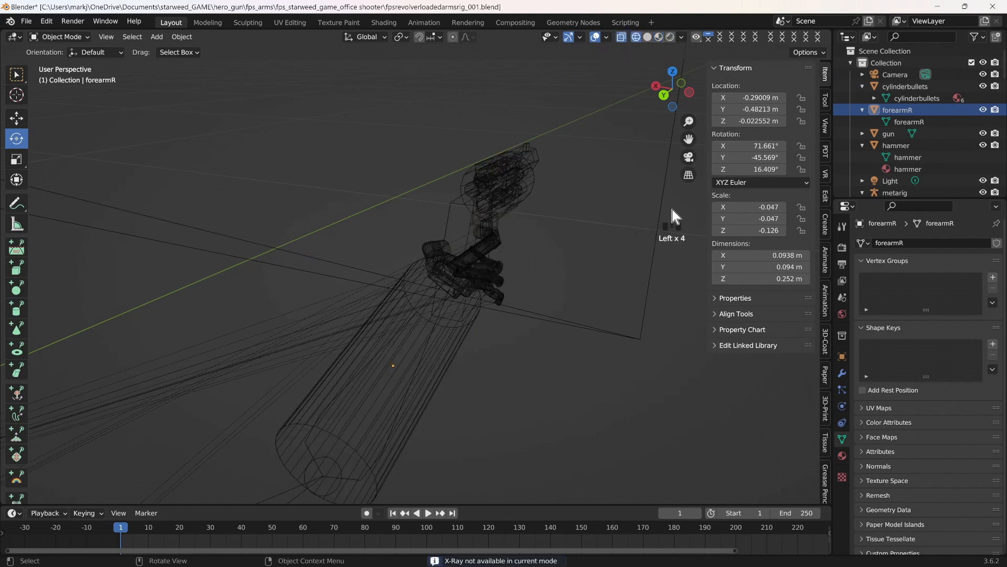
Compare the forearmR mesh with the metarig's forearm bone from several angles in wireframe shading
click(308, 485)
middle_drag(530, 475, 430, 326)
click(427, 327)
middle_drag(537, 369, 559, 383)
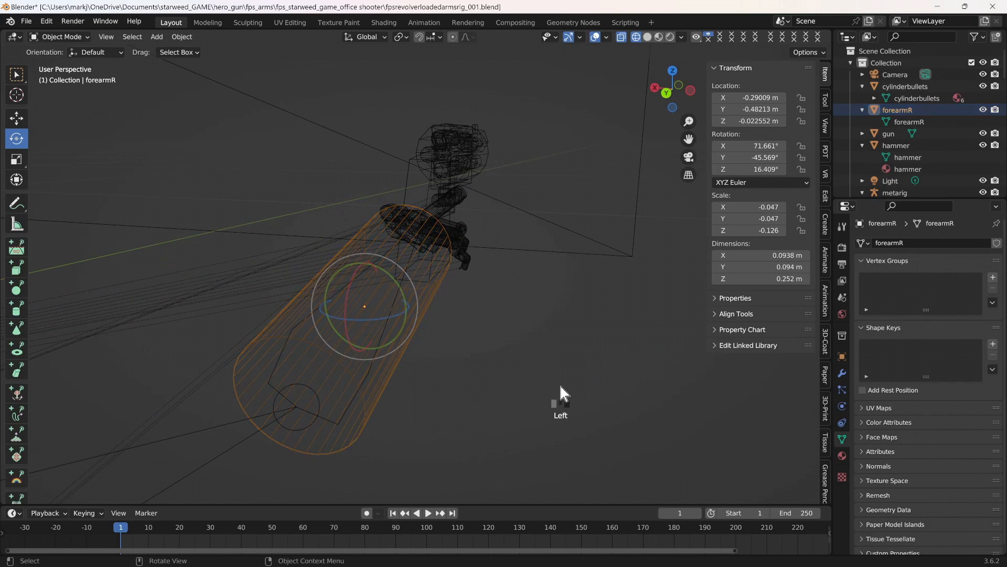
click(341, 418)
middle_drag(515, 442, 604, 426)
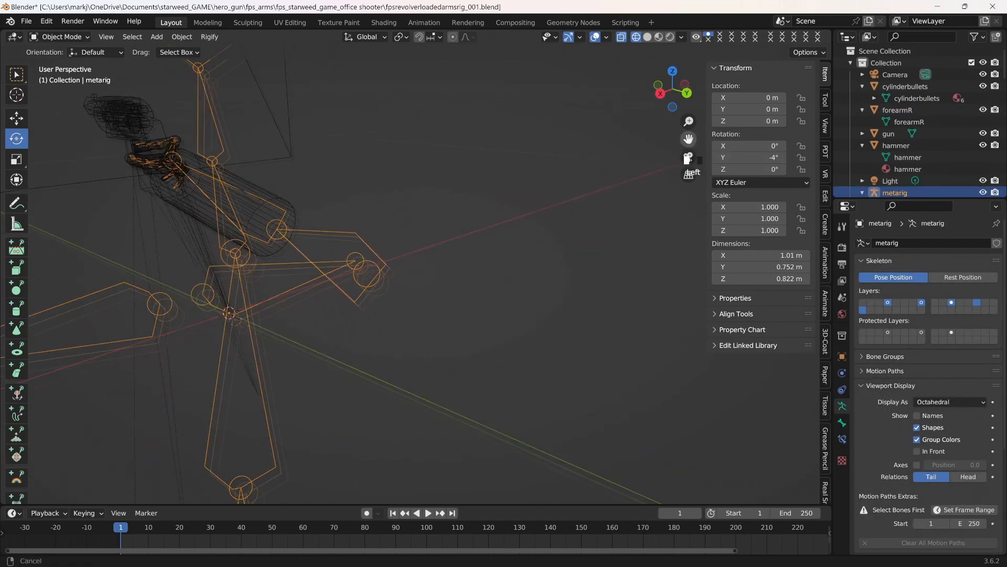
drag(689, 139, 793, 246)
scroll(298, 361, up, 3)
middle_drag(298, 361, 341, 355)
drag(688, 141, 882, 160)
scroll(262, 374, up, 2)
scroll(266, 379, down, 1)
scroll(262, 378, down, 1)
Switch the viewport to rendered shading and save the file
click(622, 37)
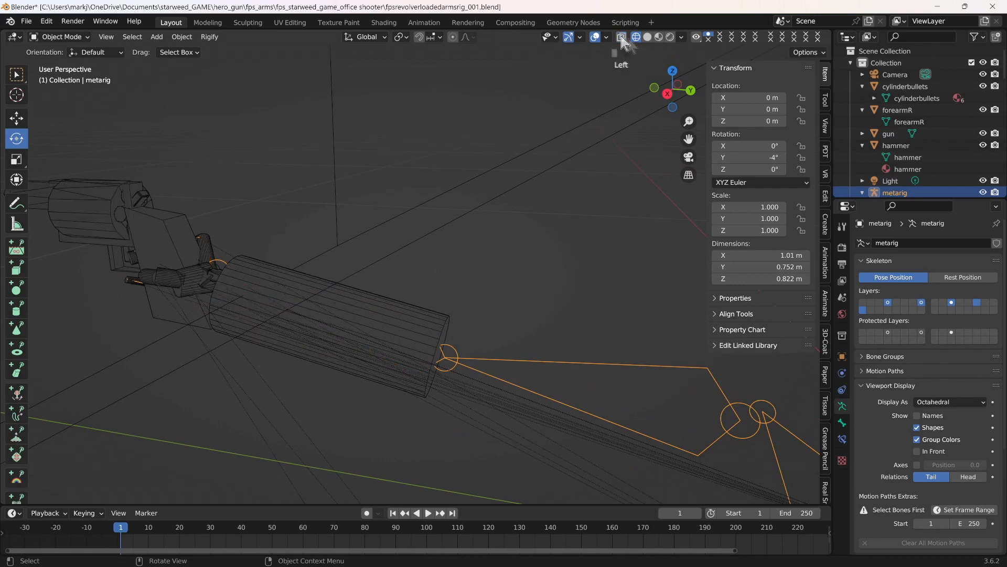
click(670, 36)
click(622, 35)
click(621, 34)
click(619, 36)
key(ctrl+s)
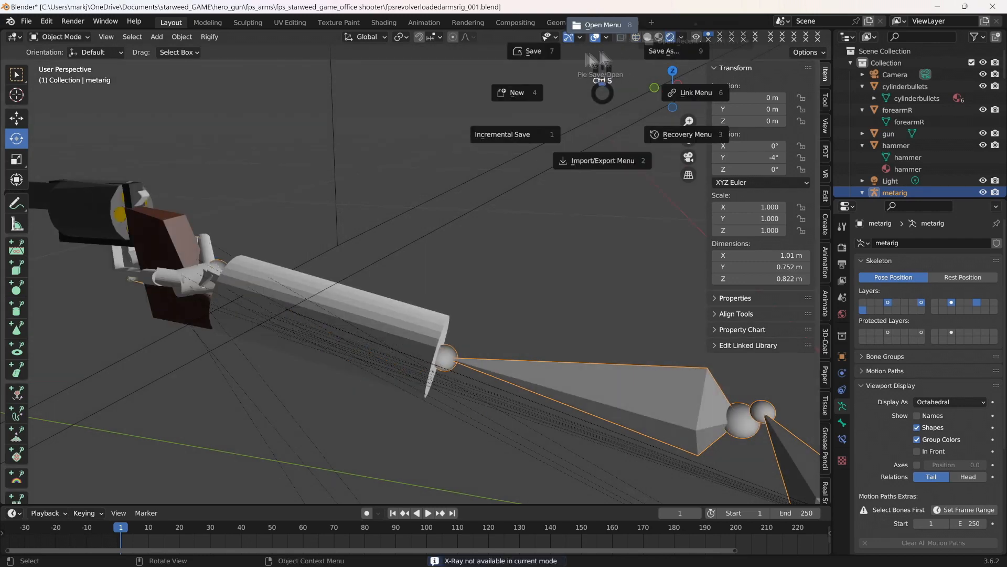
Parent forearmR to the metarig's forearm.R bone in Pose Mode using the Bone parent type
drag(688, 140, 976, 162)
click(596, 348)
middle_drag(596, 349, 668, 288)
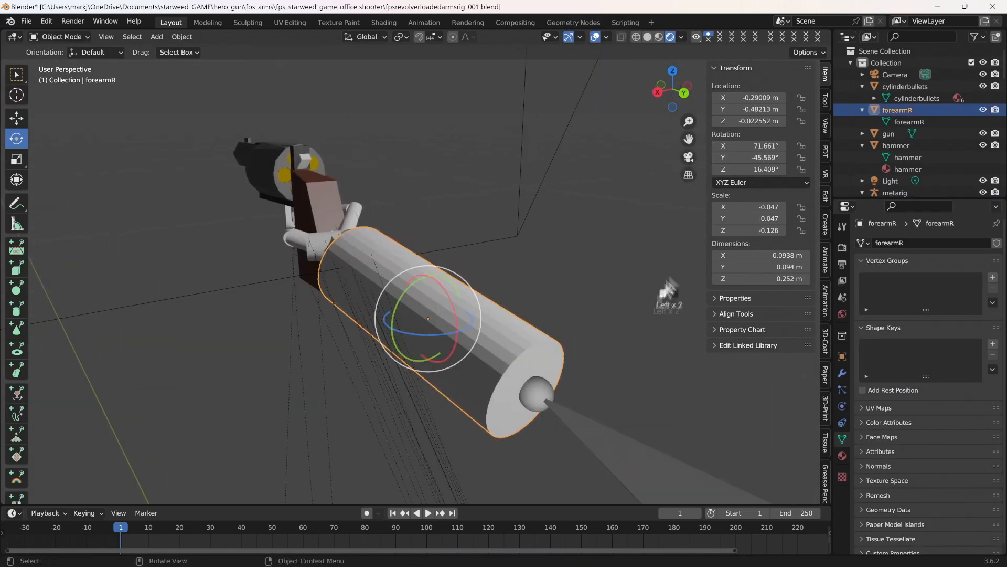
shift+click(604, 450)
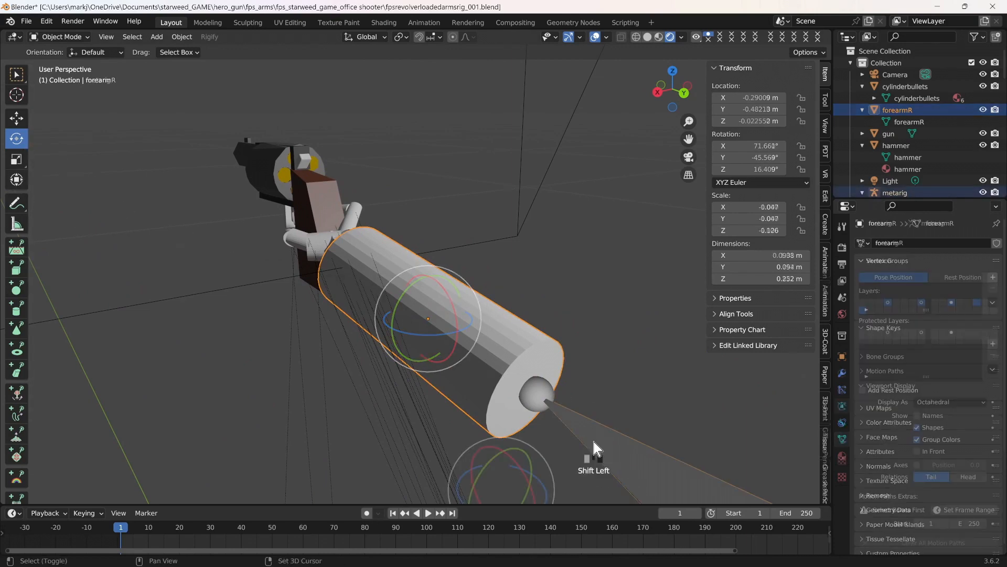
click(59, 36)
click(58, 80)
click(163, 38)
mouse_move(220, 217)
click(333, 285)
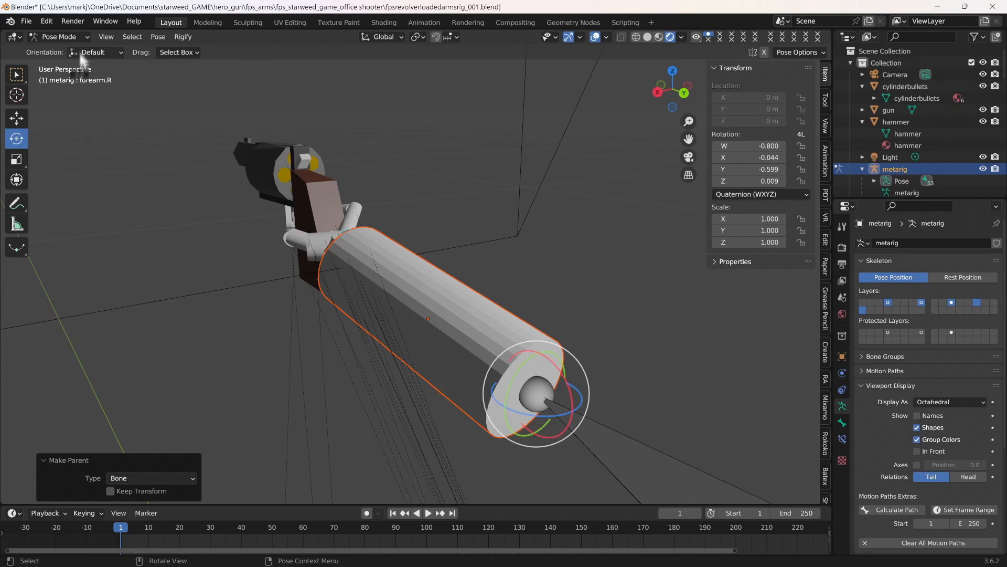
Save the file, return the metarig to Object Mode and save again
click(32, 21)
click(53, 140)
click(58, 36)
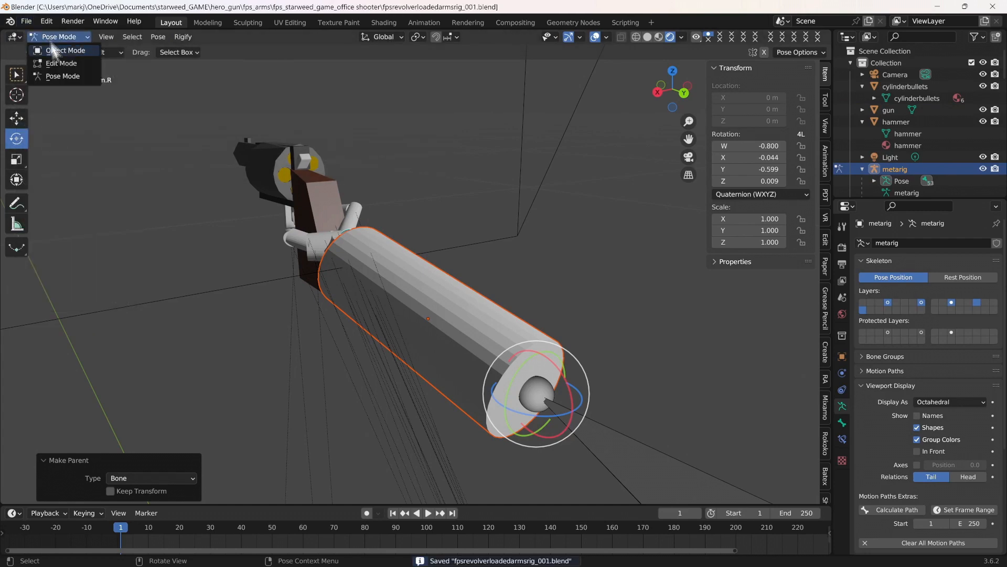
click(54, 51)
click(27, 21)
click(55, 136)
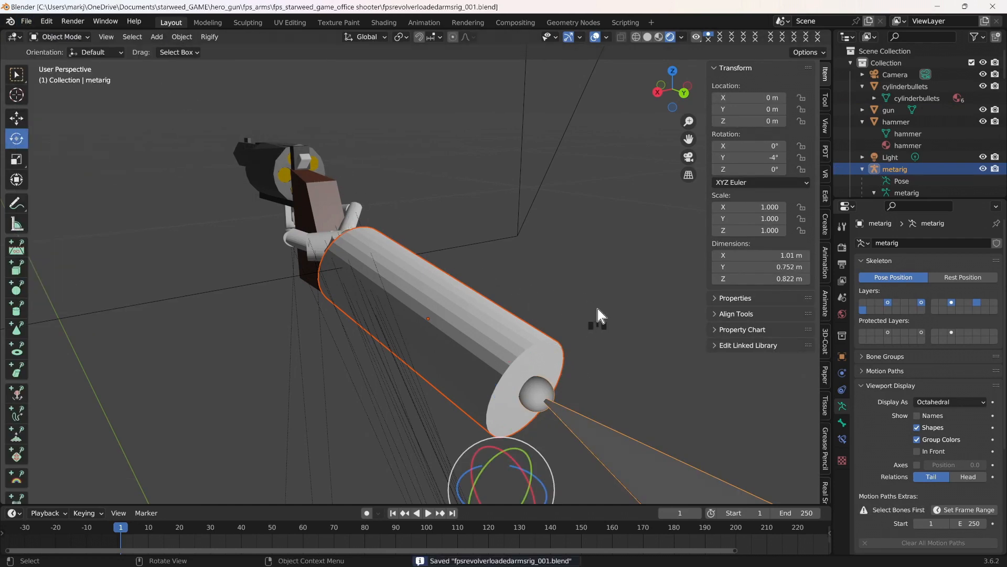
Check the parented forearm through the camera, return to the perspective view and save the file
click(689, 157)
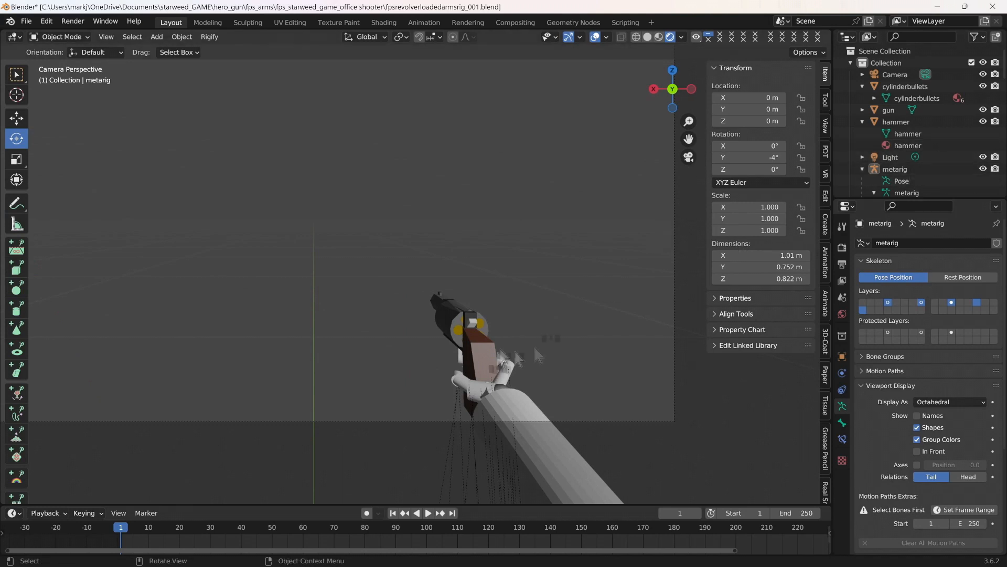
key(ctrl+s)
click(817, 188)
click(689, 157)
click(983, 169)
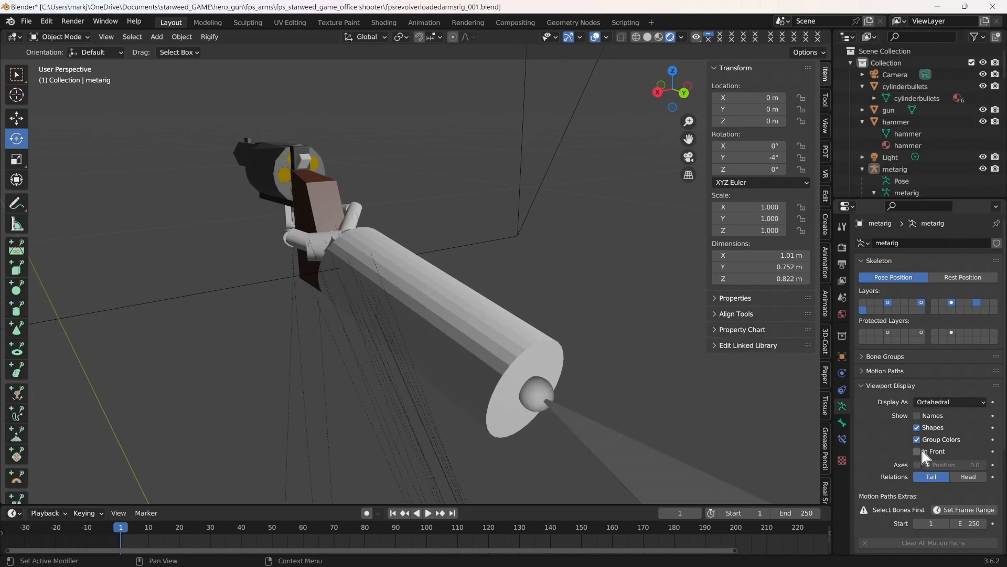
key(ctrl+s)
click(802, 409)
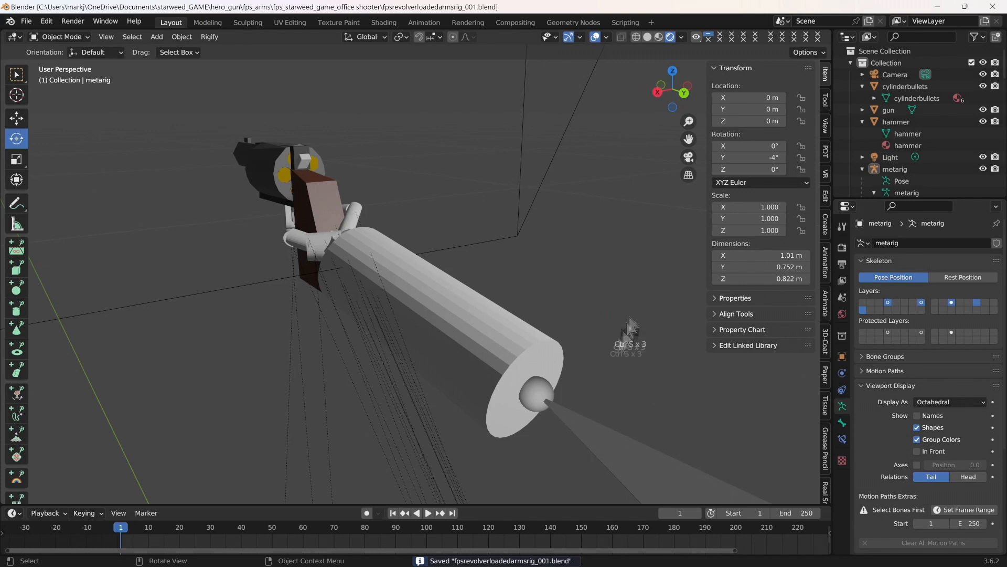
Select forearmR with the Move tool active, purge the unused data-blocks and save the file
click(480, 336)
click(16, 119)
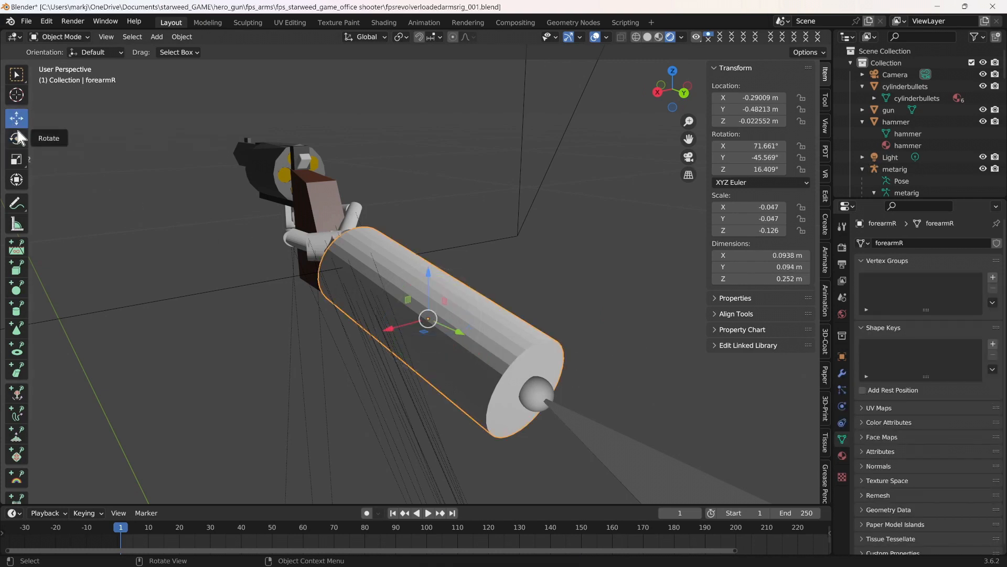
click(31, 24)
click(209, 267)
click(207, 265)
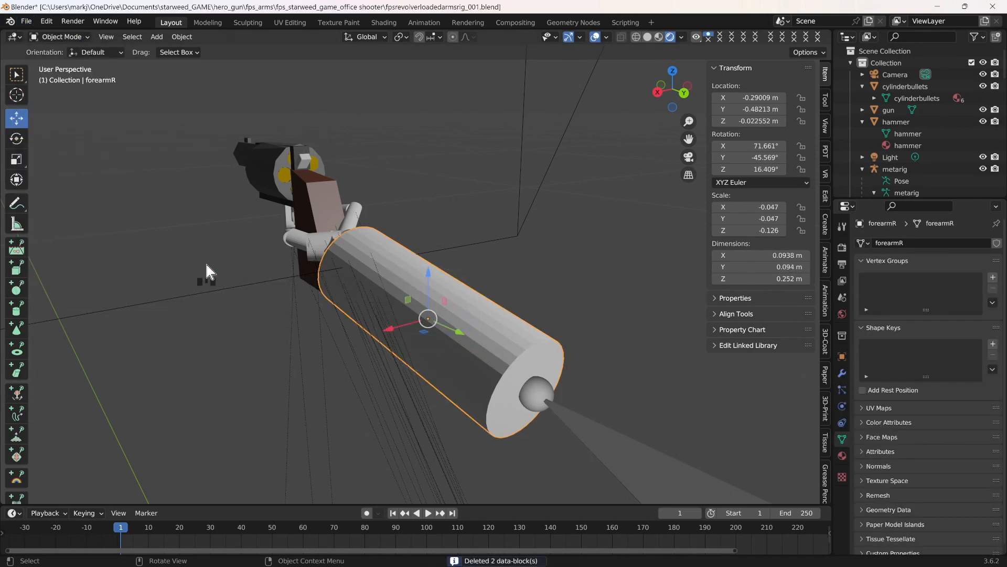
click(26, 21)
click(50, 127)
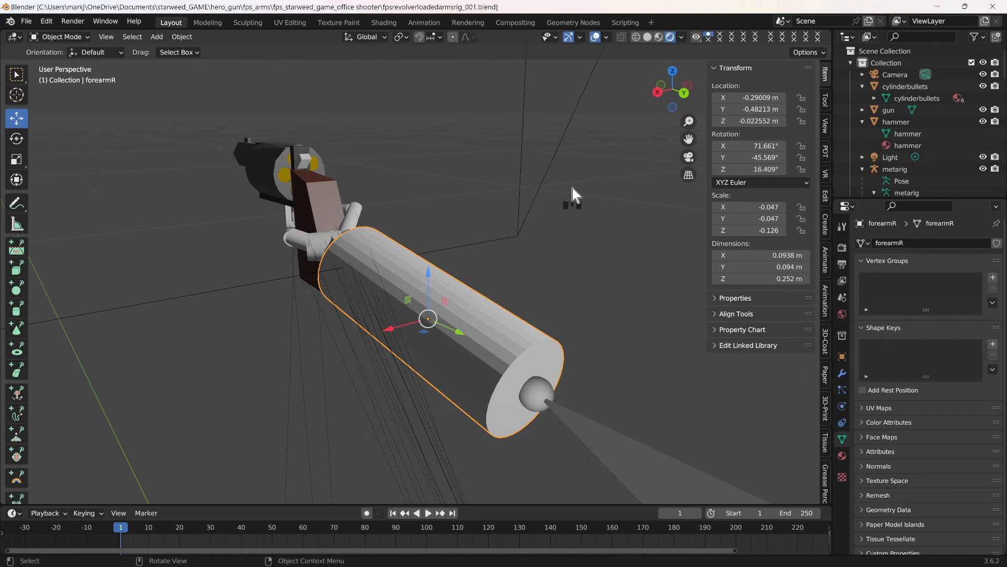
Apply all transforms to the wristR.001 mesh
scroll(540, 240, up, 6)
click(250, 179)
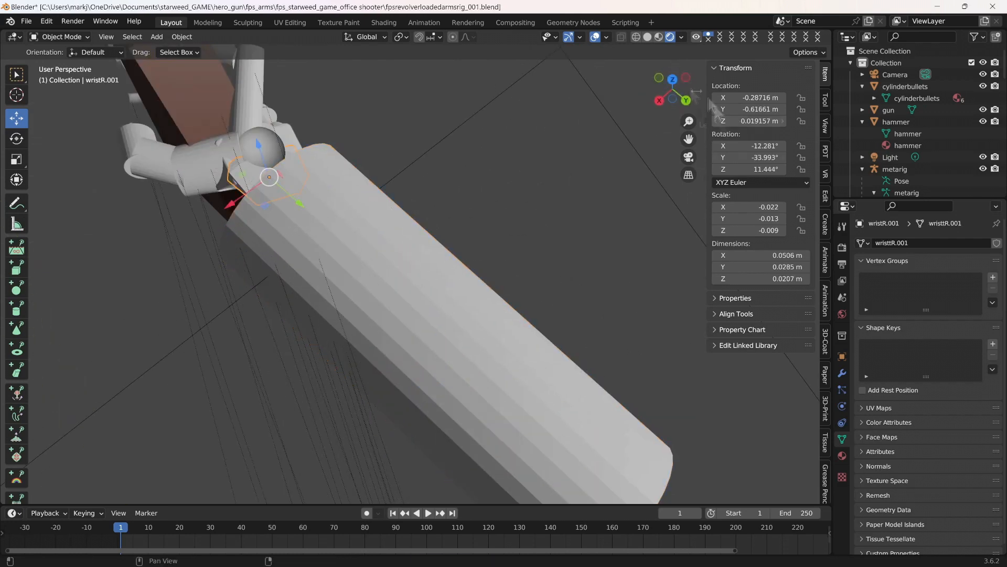
click(182, 36)
mouse_move(242, 94)
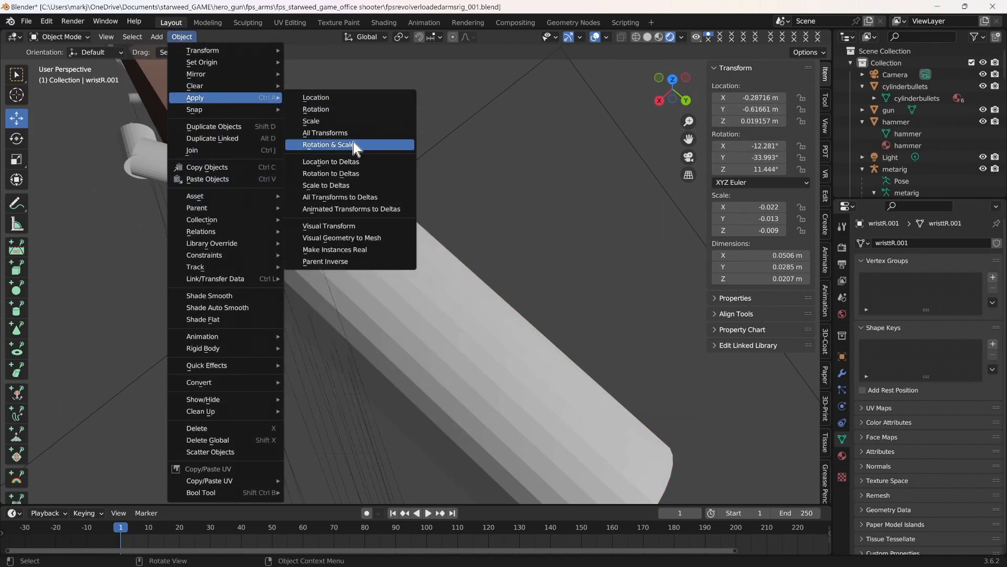
click(331, 133)
Apply all transforms to the handR mesh and save the file
scroll(527, 179, up, 4)
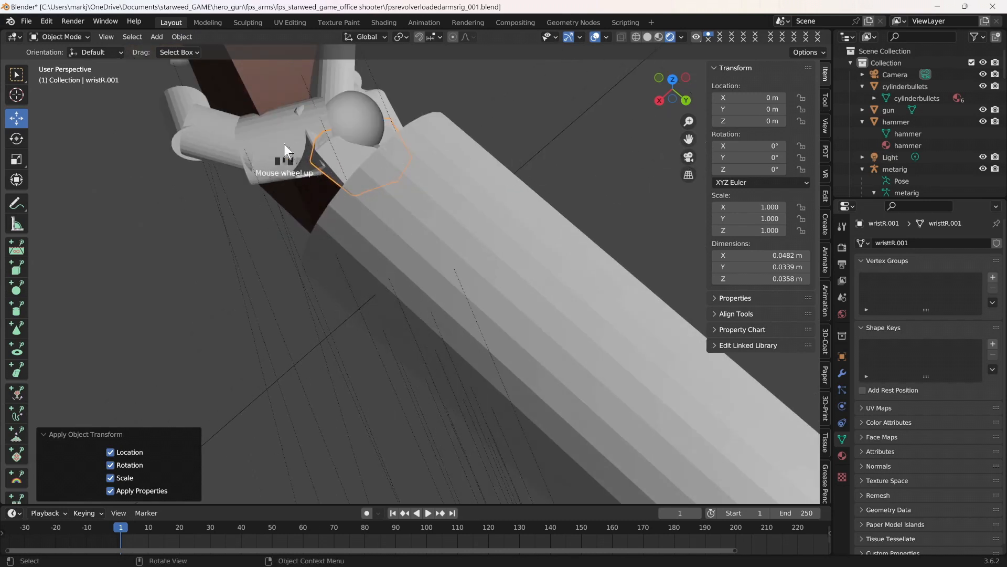
click(345, 143)
click(390, 109)
click(273, 137)
click(388, 111)
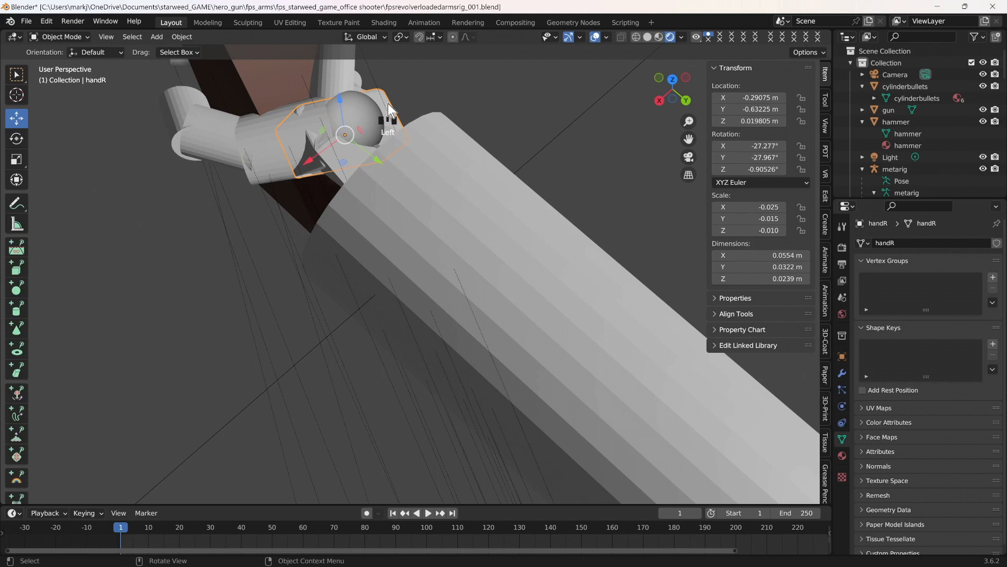
click(189, 36)
mouse_move(226, 99)
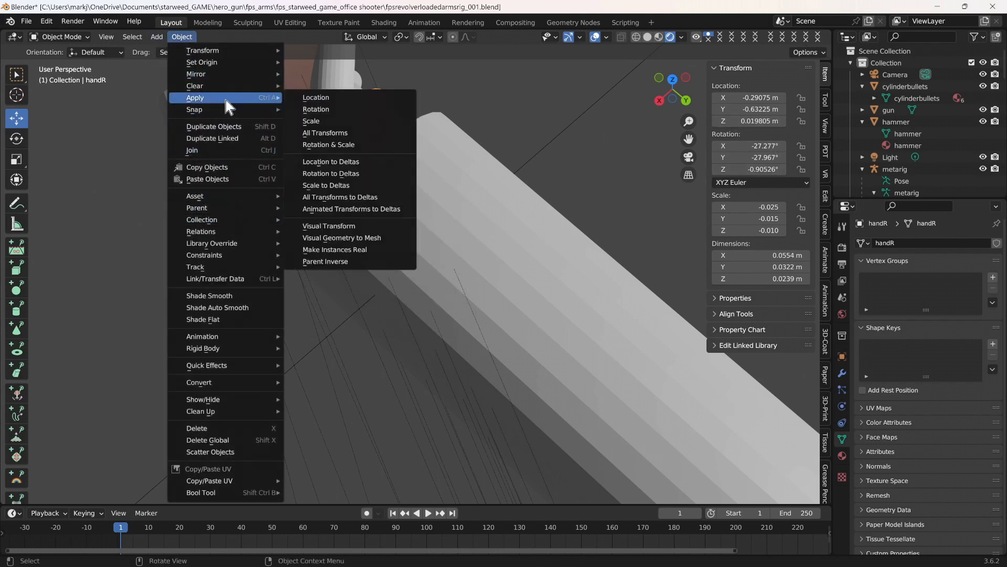
click(338, 133)
click(591, 173)
key(ctrl+s)
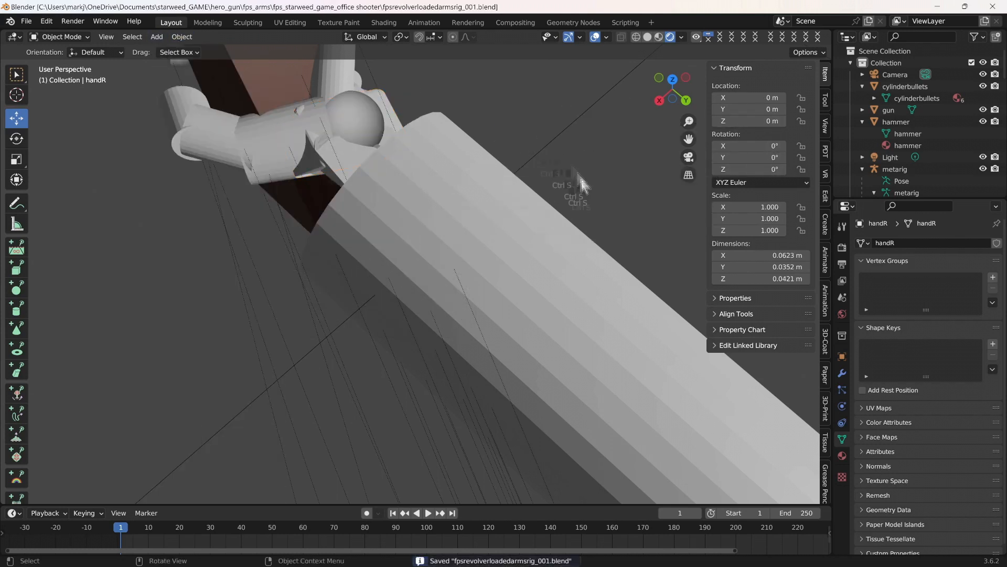
Open forearmR in Edit Mode and run Delete Loose on its mesh for vertices and edges
scroll(590, 192, down, 3)
click(510, 288)
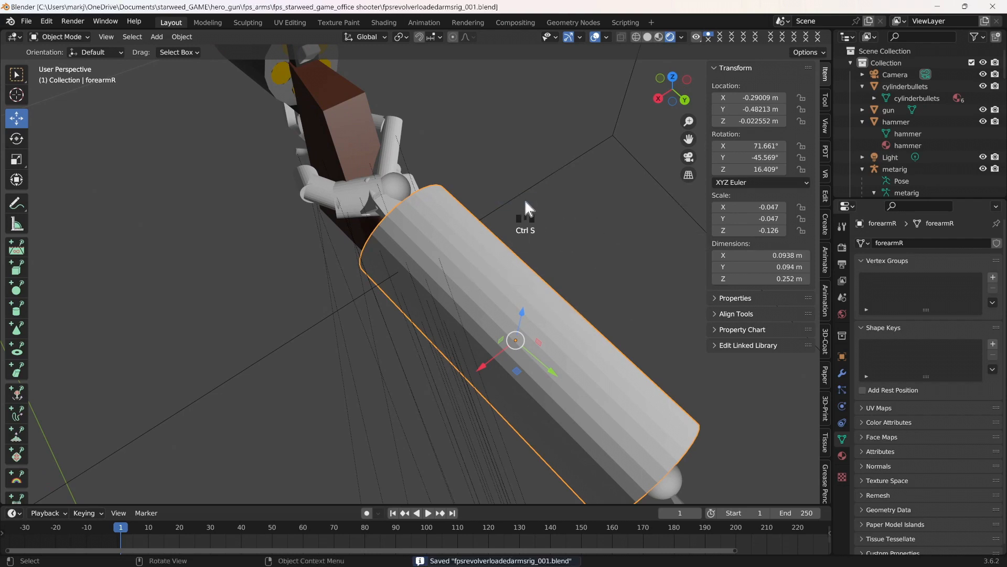
click(79, 43)
click(76, 56)
click(218, 37)
mouse_move(243, 407)
click(353, 346)
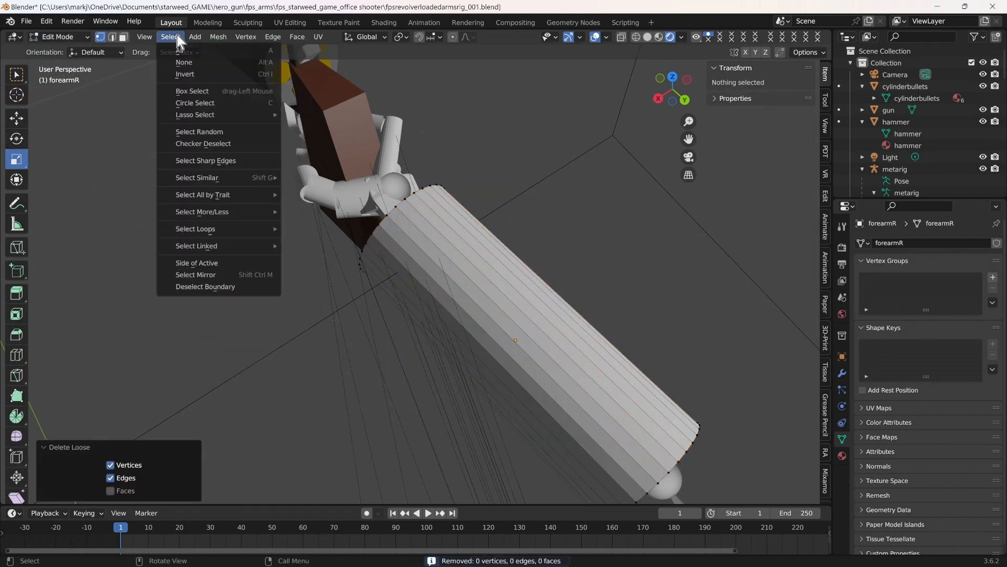
Select the entire forearmR mesh and merge its vertices by distance with a merge distance of 0.81 m
click(178, 35)
click(181, 51)
click(218, 37)
mouse_move(247, 347)
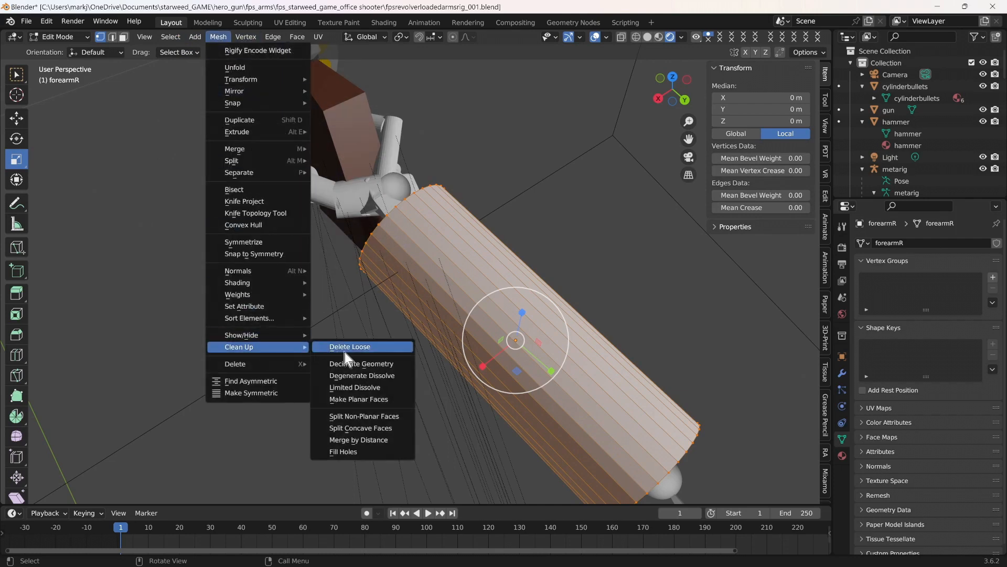
click(371, 439)
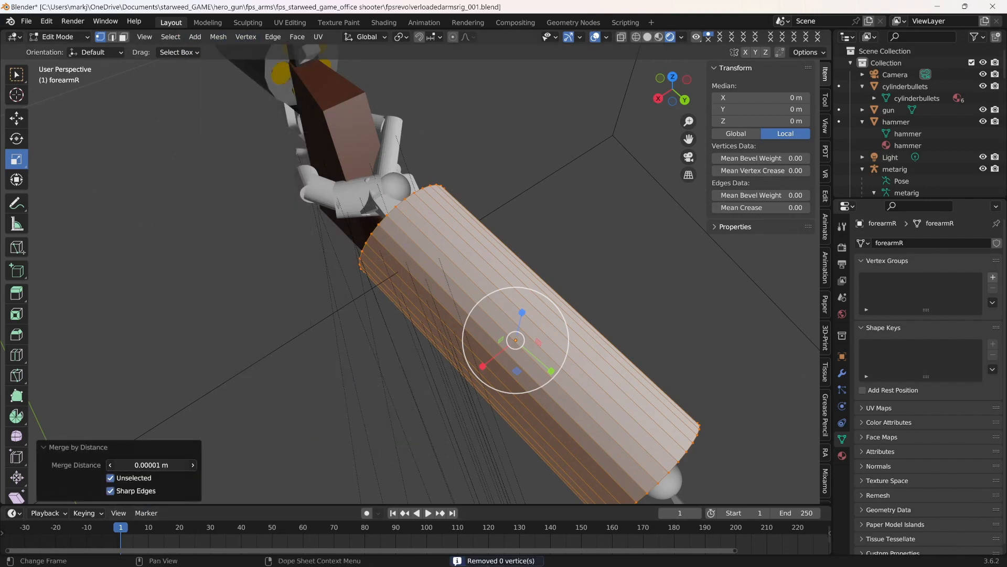
mouse_move(152, 464)
mouse_down()
mouse_move(223, 464)
mouse_move(157, 465)
mouse_up()
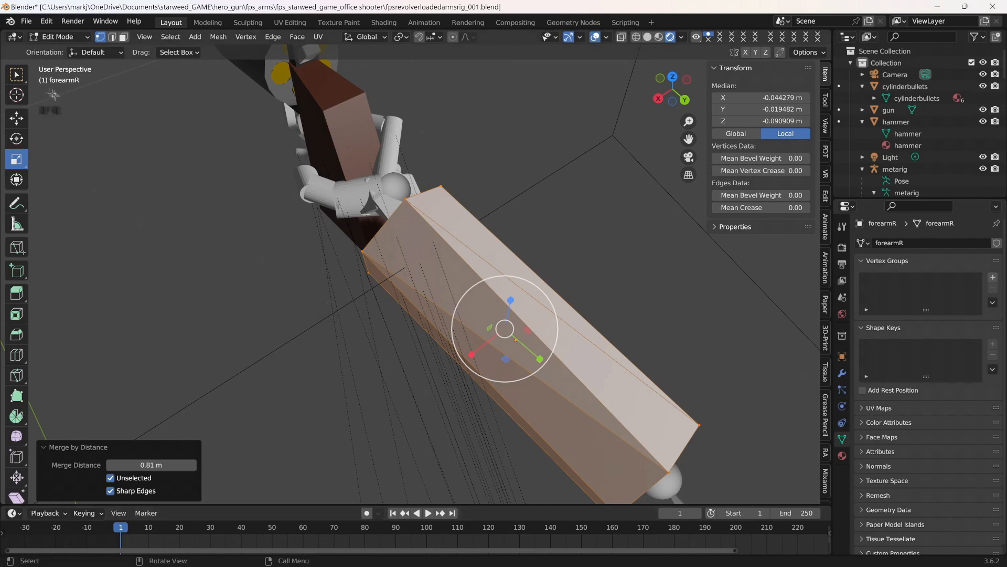
Return forearmR to Object Mode and save the file
click(80, 32)
click(72, 47)
click(29, 20)
click(59, 137)
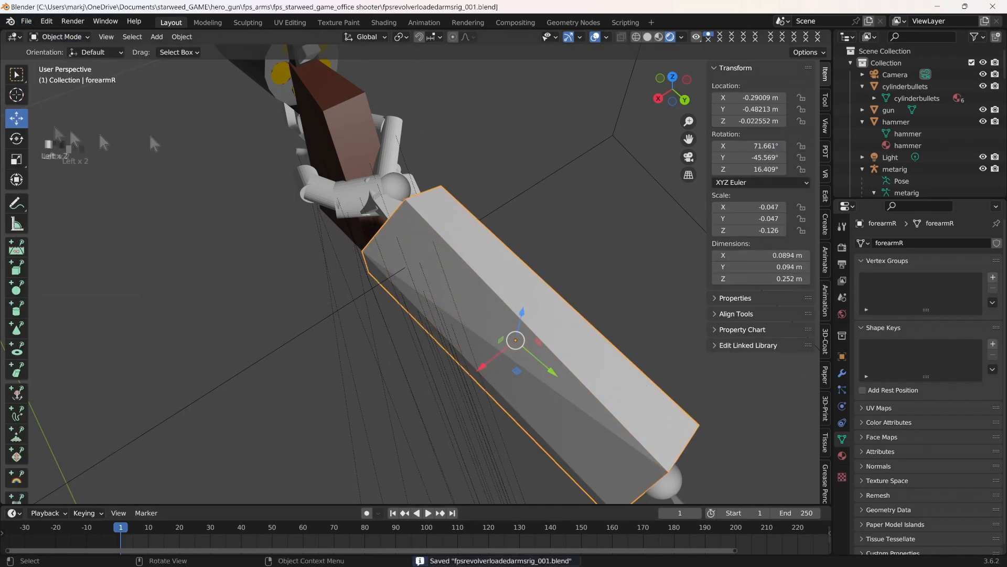
Look through the camera, hide the metarig in the viewport and save the file
click(689, 156)
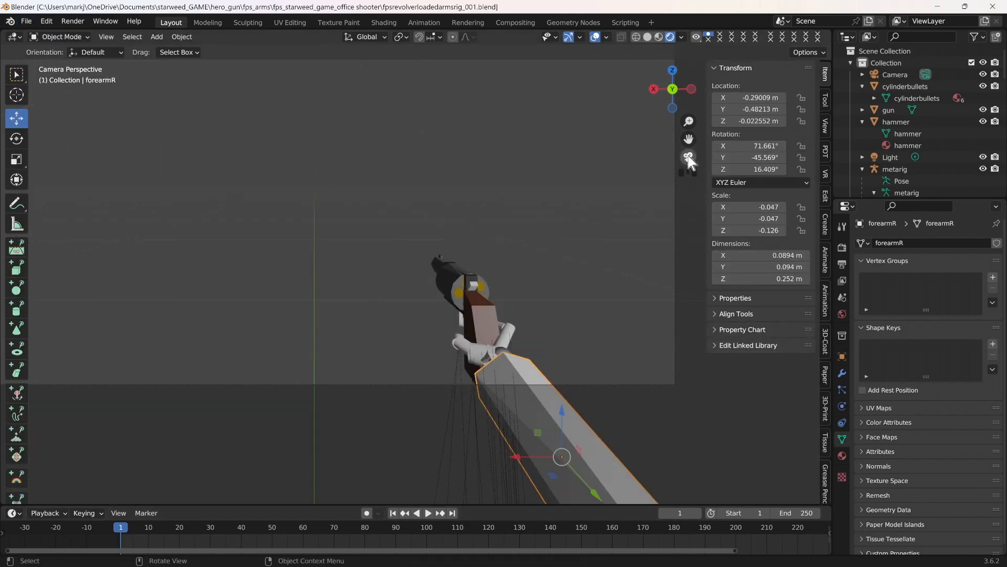
click(983, 169)
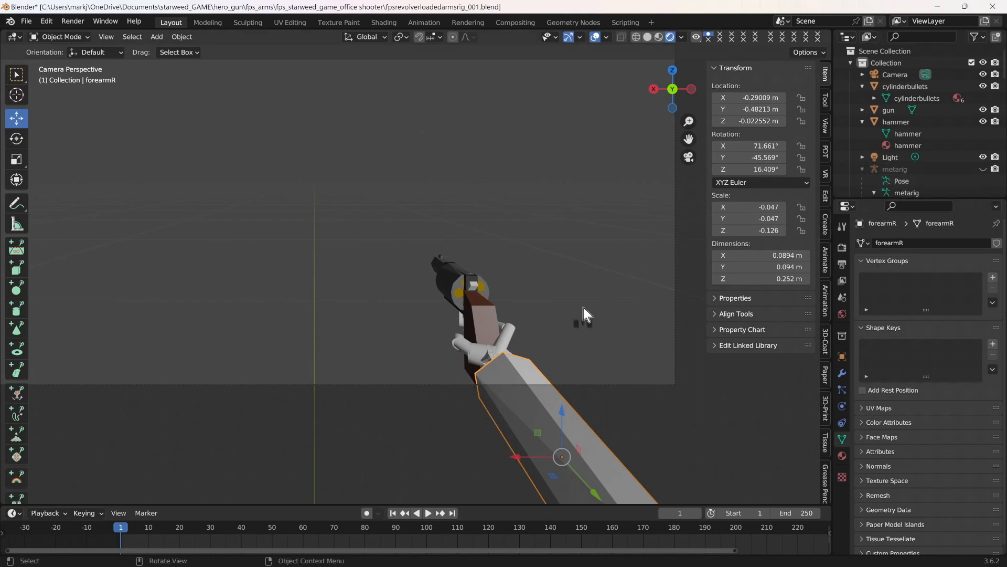
click(26, 21)
click(37, 111)
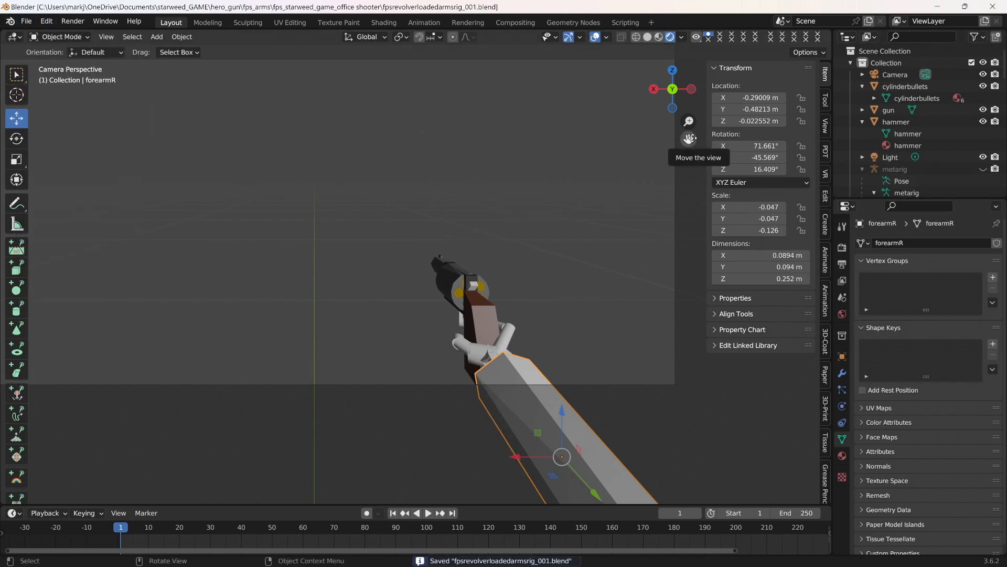
scroll(582, 206, down, 3)
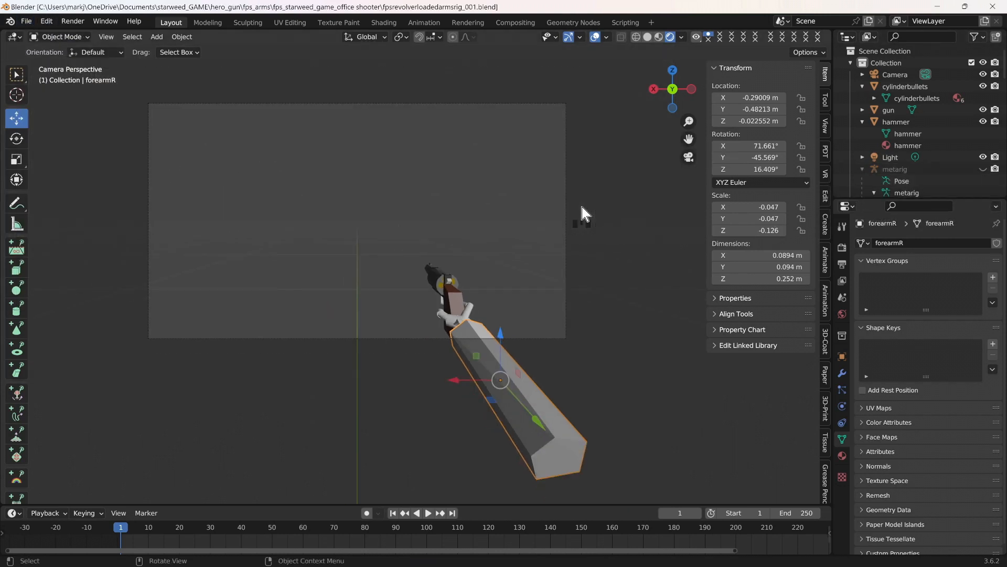